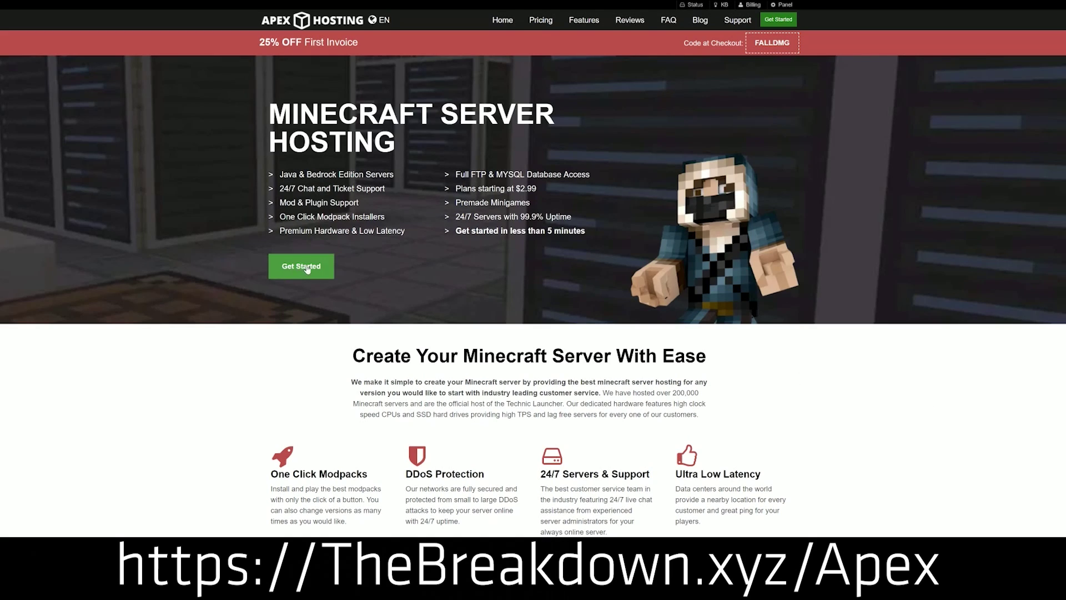
Step: Review the Apex Hosting feature overview, including 24/7 Servers & Support, Automated Backups and Instant Setup
{"action": "scroll", "coordinate": [419, 334], "scroll_direction": "down", "scroll_amount": 4}
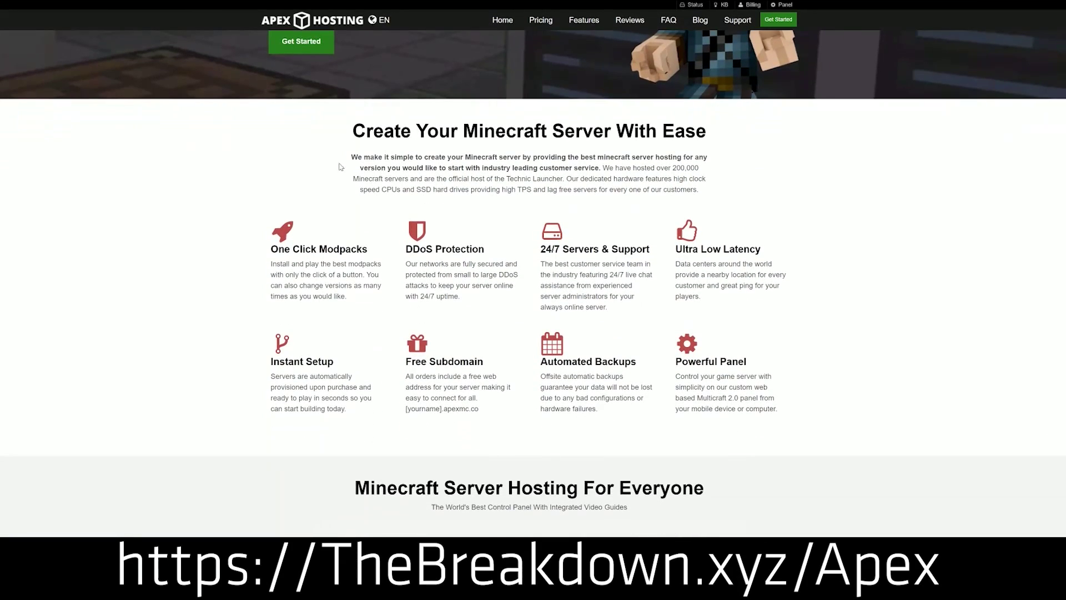
{"action": "left_click_drag", "start_coordinate": [269, 249], "coordinate": [650, 251]}
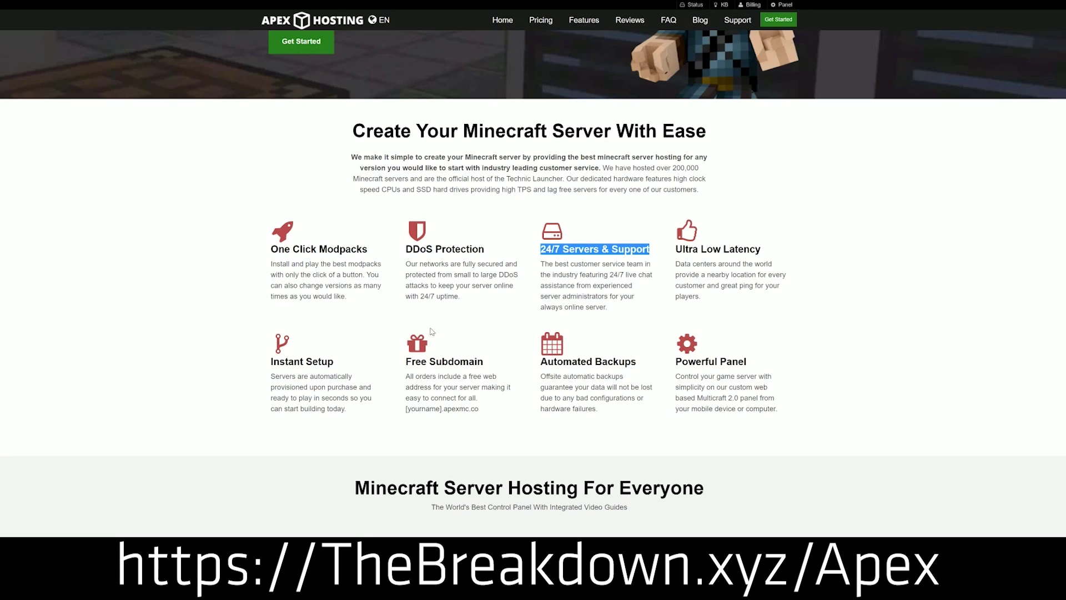
{"action": "left_click_drag", "start_coordinate": [541, 361], "coordinate": [655, 361]}
{"action": "left_click", "coordinate": [497, 365]}
{"action": "left_click_drag", "start_coordinate": [351, 410], "coordinate": [270, 362]}
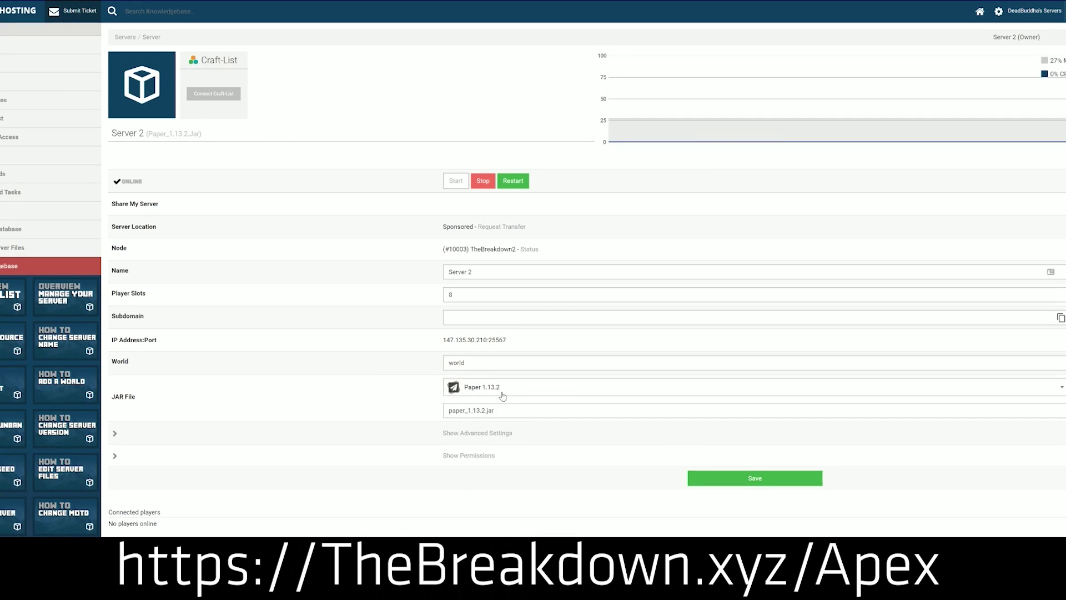
Step: Browse the Minecraft versions offered for Server 2's JAR file
{"action": "left_click", "coordinate": [502, 393]}
{"action": "scroll", "coordinate": [495, 467], "scroll_direction": "down", "scroll_amount": 3}
{"action": "scroll", "coordinate": [496, 482], "scroll_direction": "up", "scroll_amount": 4}
{"action": "scroll", "coordinate": [496, 482], "scroll_direction": "up", "scroll_amount": 2}
{"action": "scroll", "coordinate": [497, 479], "scroll_direction": "down", "scroll_amount": 1}
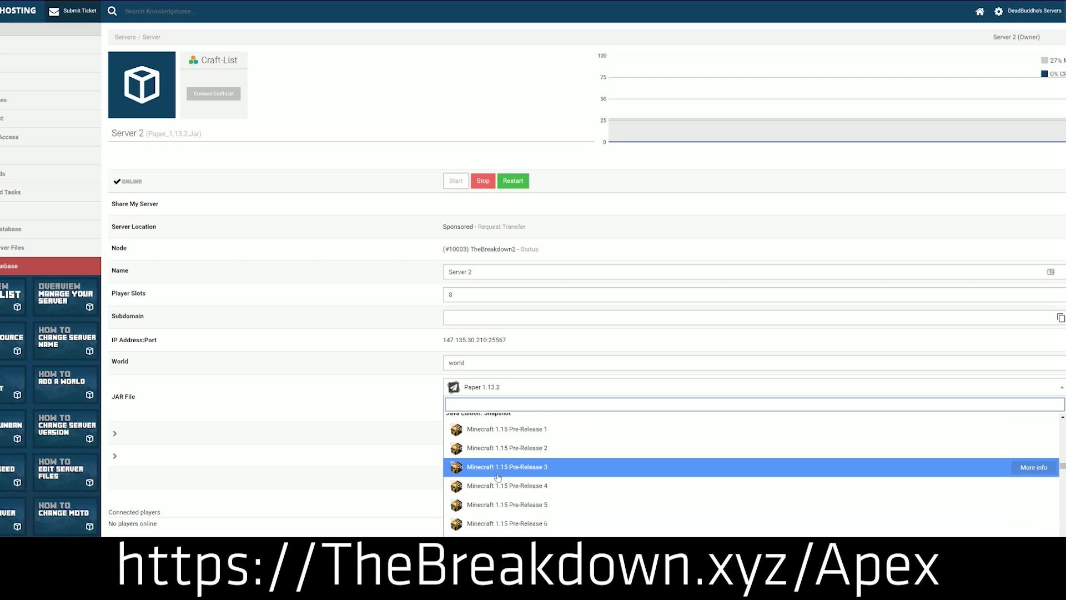
{"action": "scroll", "coordinate": [494, 482], "scroll_direction": "up", "scroll_amount": 3}
{"action": "scroll", "coordinate": [495, 482], "scroll_direction": "up", "scroll_amount": 2}
{"action": "scroll", "coordinate": [500, 484], "scroll_direction": "down", "scroll_amount": 2}
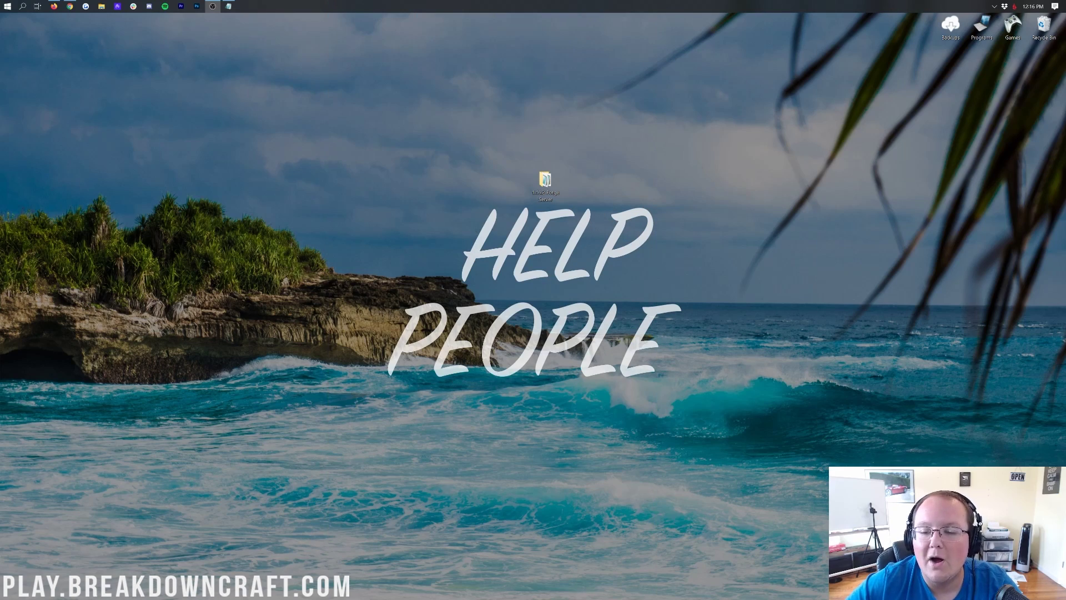
Step: Open the 1.16.2 Forge Server folder on the desktop, check its mods folder, and return to the server folder
{"action": "left_click", "coordinate": [547, 179]}
{"action": "double_click", "coordinate": [547, 179]}
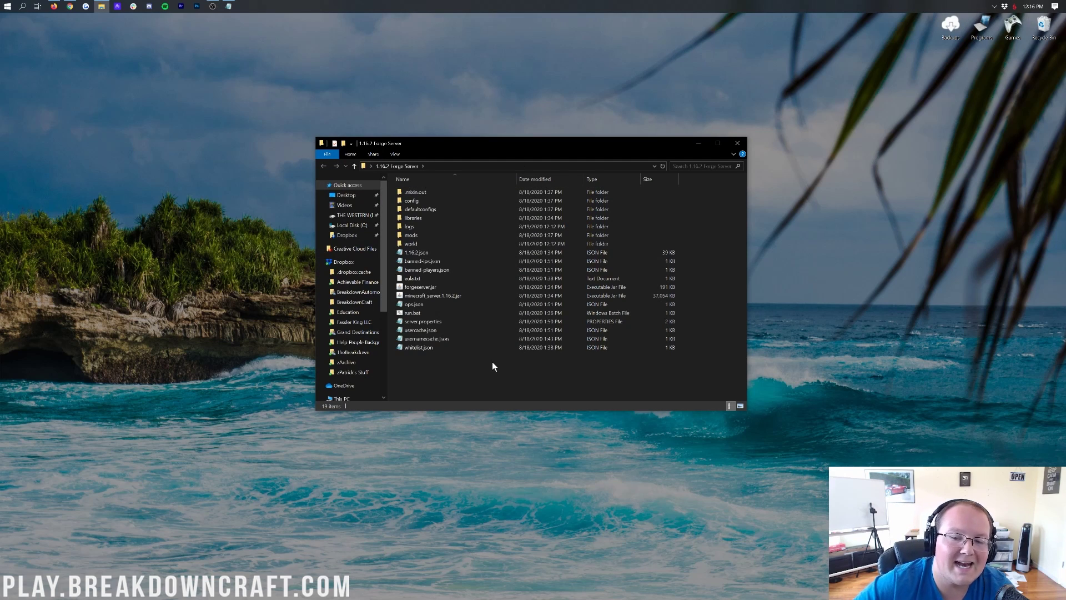
{"action": "left_click", "coordinate": [474, 236]}
{"action": "double_click", "coordinate": [474, 235]}
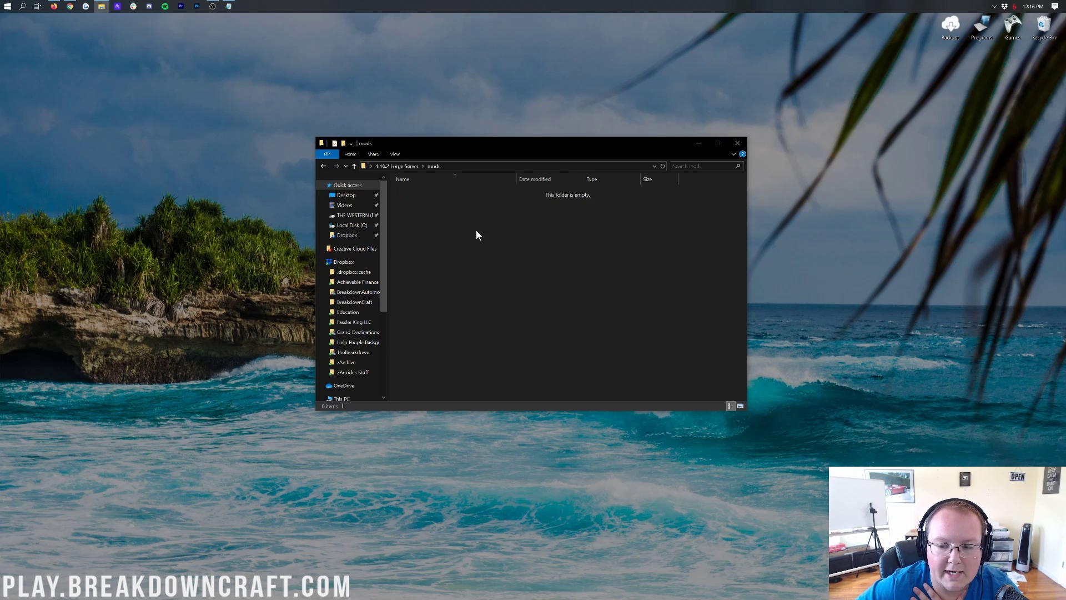
{"action": "key", "text": "alt+Left"}
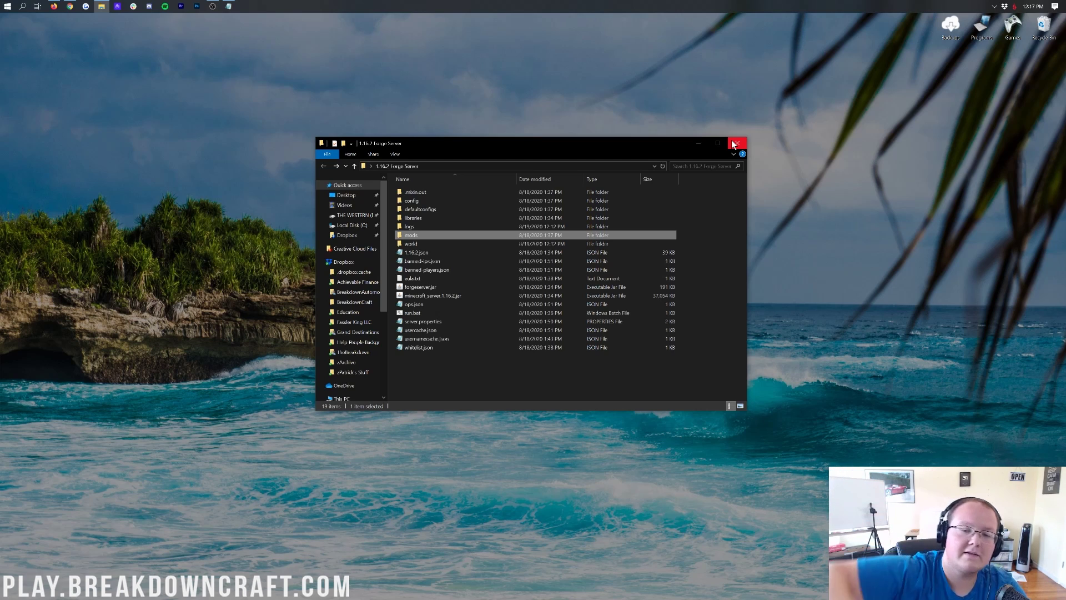
Step: Switch to Chrome and look over the guide on downloading and installing Forge in Minecraft
{"action": "left_click", "coordinate": [70, 6]}
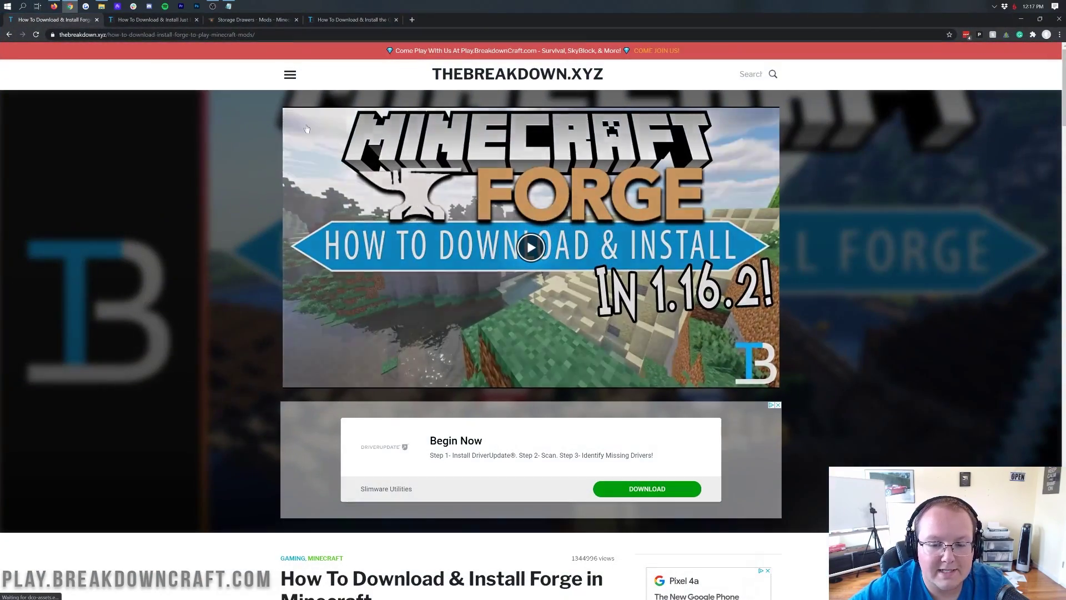
{"action": "scroll", "coordinate": [309, 253], "scroll_direction": "down", "scroll_amount": 10}
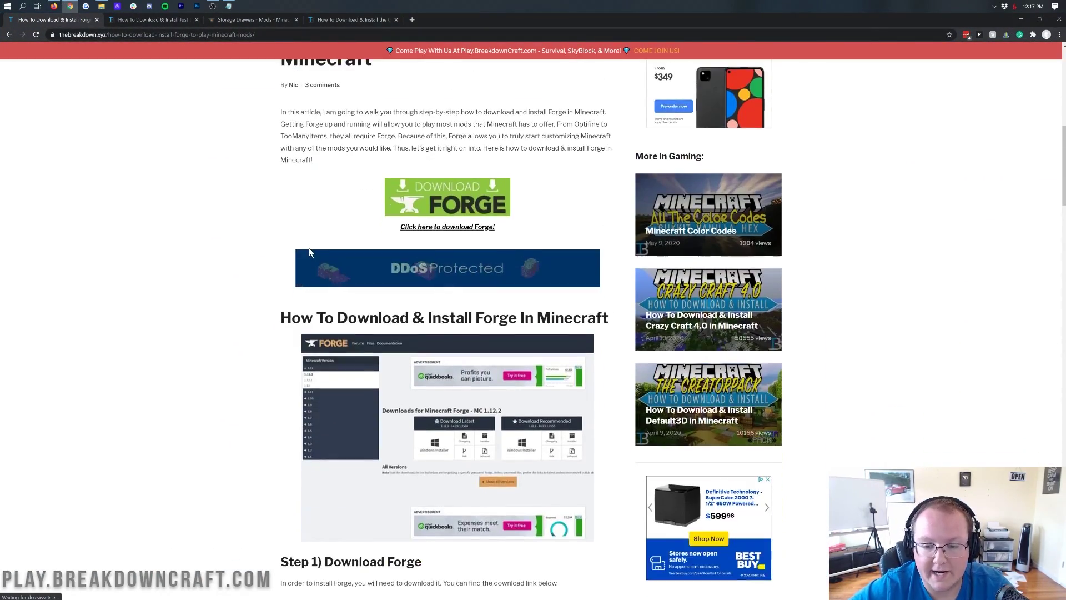
{"action": "scroll", "coordinate": [309, 253], "scroll_direction": "up", "scroll_amount": 10}
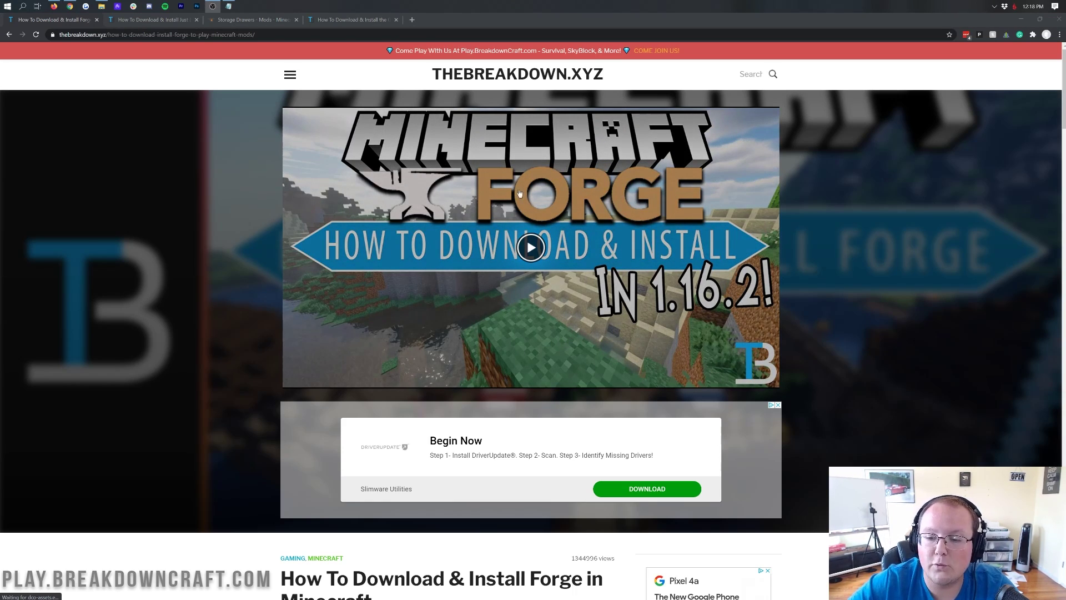
Step: Go to the Just Enough Items guide and follow its download link to the mod's CurseForge page
{"action": "left_click", "coordinate": [162, 21]}
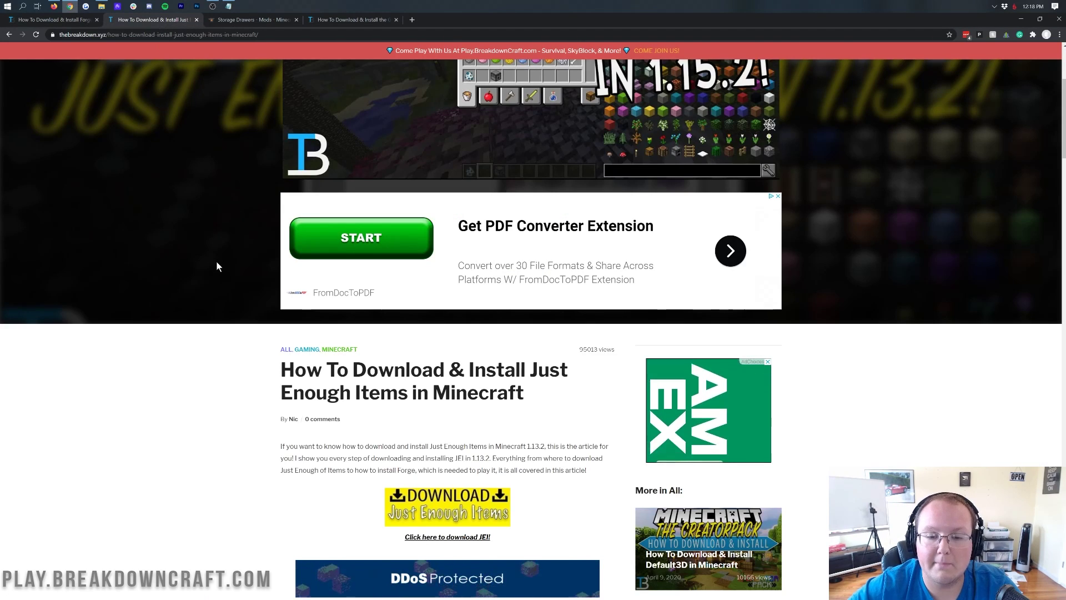
{"action": "scroll", "coordinate": [217, 266], "scroll_direction": "up", "scroll_amount": 4}
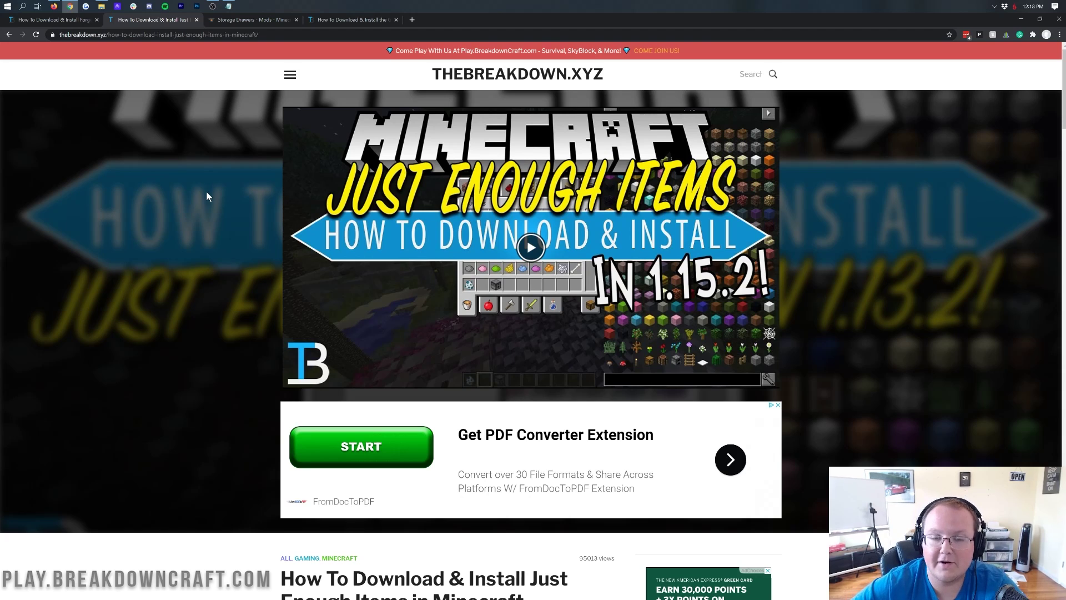
{"action": "scroll", "coordinate": [362, 90], "scroll_direction": "down", "scroll_amount": 1}
{"action": "scroll", "coordinate": [362, 90], "scroll_direction": "up", "scroll_amount": 1}
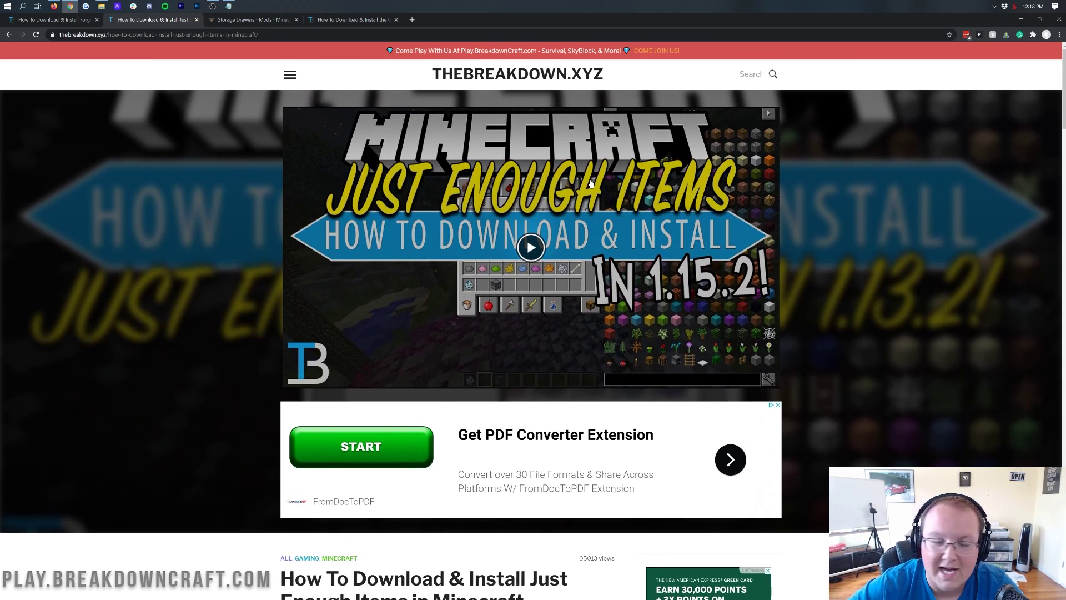
{"action": "scroll", "coordinate": [590, 183], "scroll_direction": "down", "scroll_amount": 3}
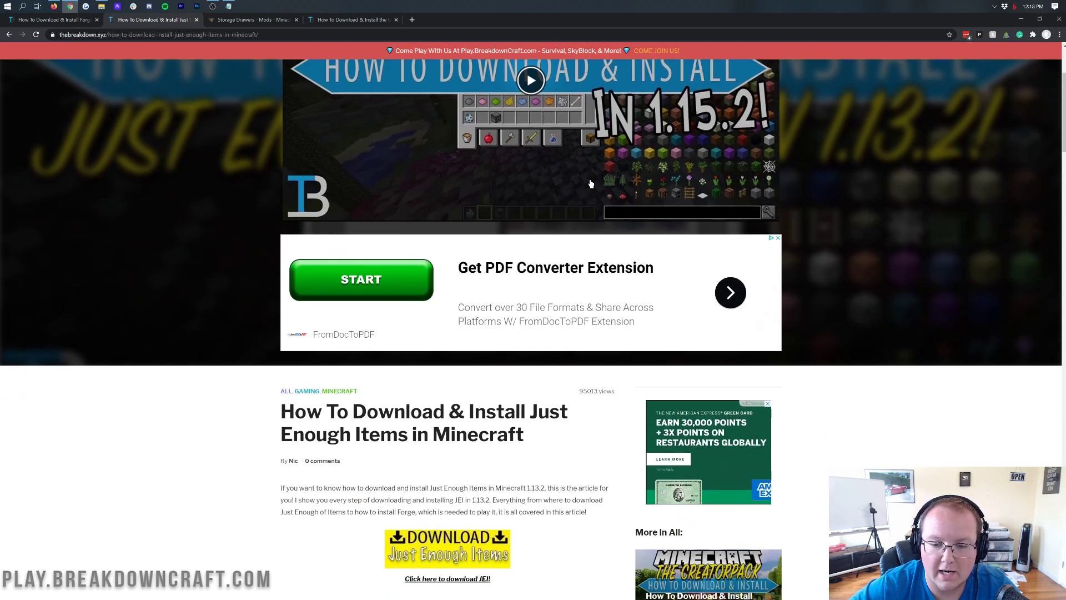
{"action": "scroll", "coordinate": [565, 223], "scroll_direction": "up", "scroll_amount": 3}
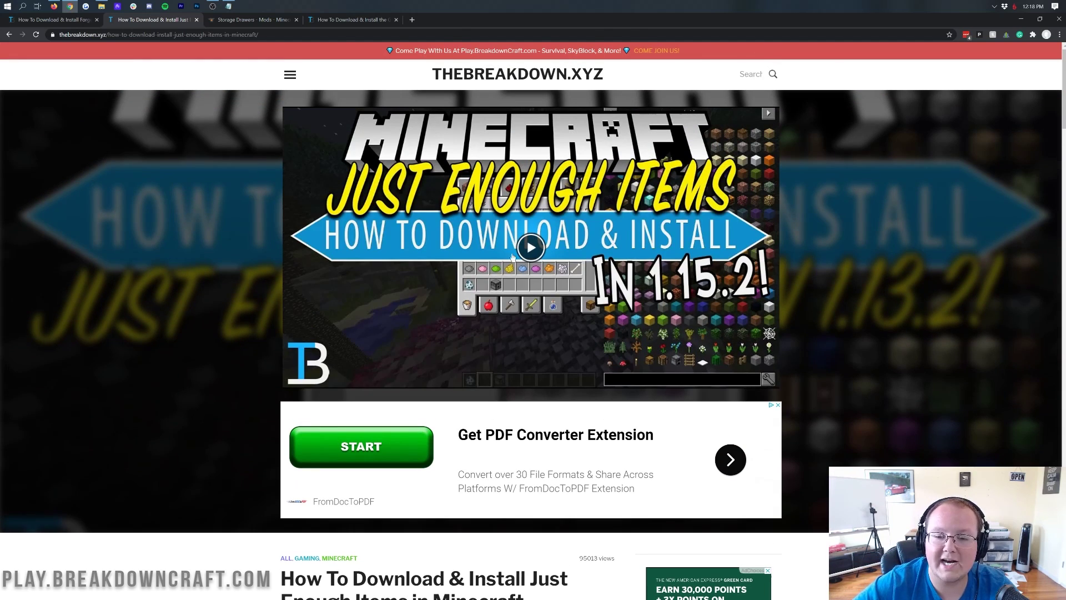
{"action": "scroll", "coordinate": [452, 229], "scroll_direction": "down", "scroll_amount": 1}
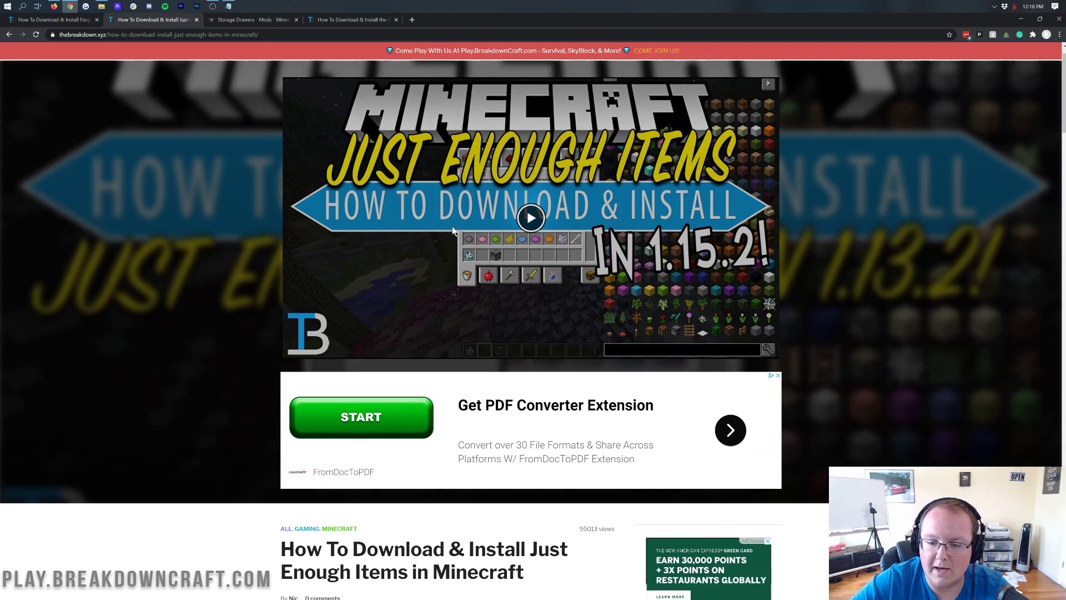
{"action": "scroll", "coordinate": [452, 228], "scroll_direction": "down", "scroll_amount": 8}
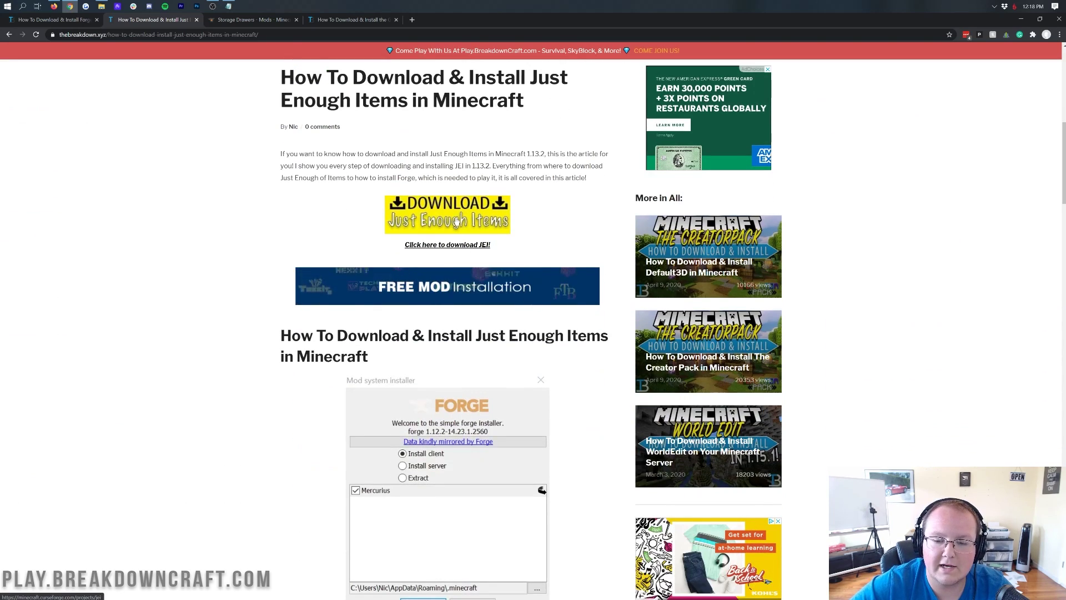
{"action": "left_click", "coordinate": [456, 221]}
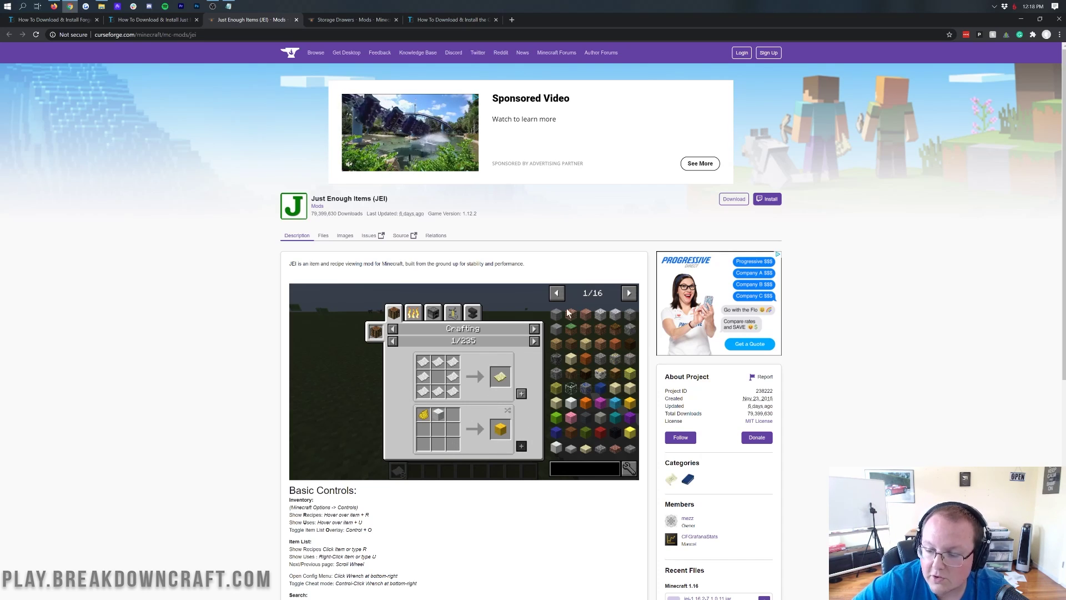
Step: Download the Minecraft 1.16 file of Just Enough Items, jei-1.16.2-7.1.0.11.jar, and keep it
{"action": "scroll", "coordinate": [717, 344], "scroll_direction": "down", "scroll_amount": 1}
{"action": "scroll", "coordinate": [718, 344], "scroll_direction": "down", "scroll_amount": 3}
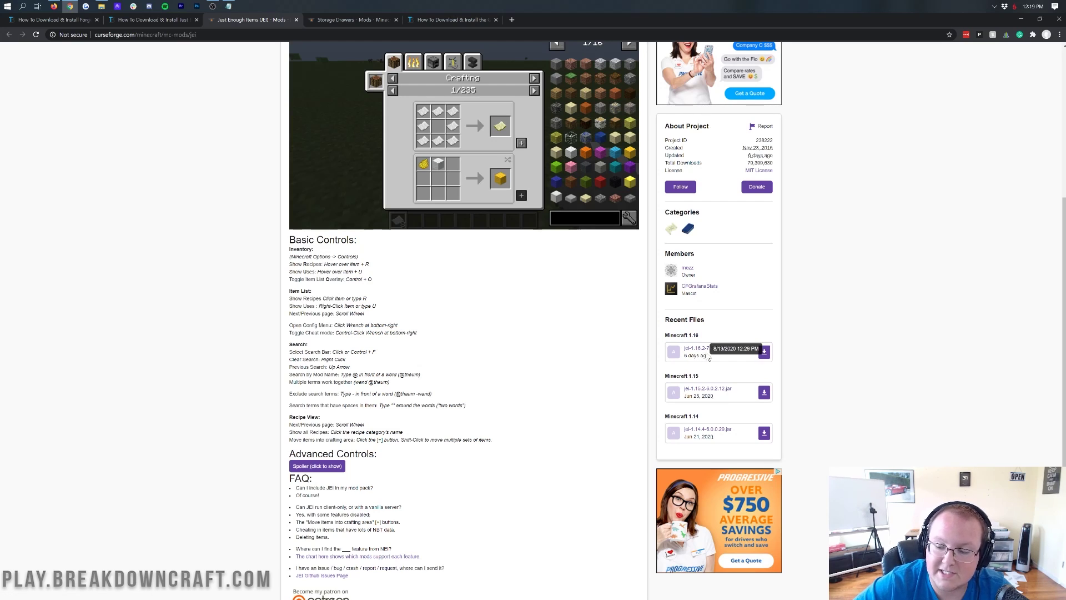
{"action": "left_click", "coordinate": [766, 355]}
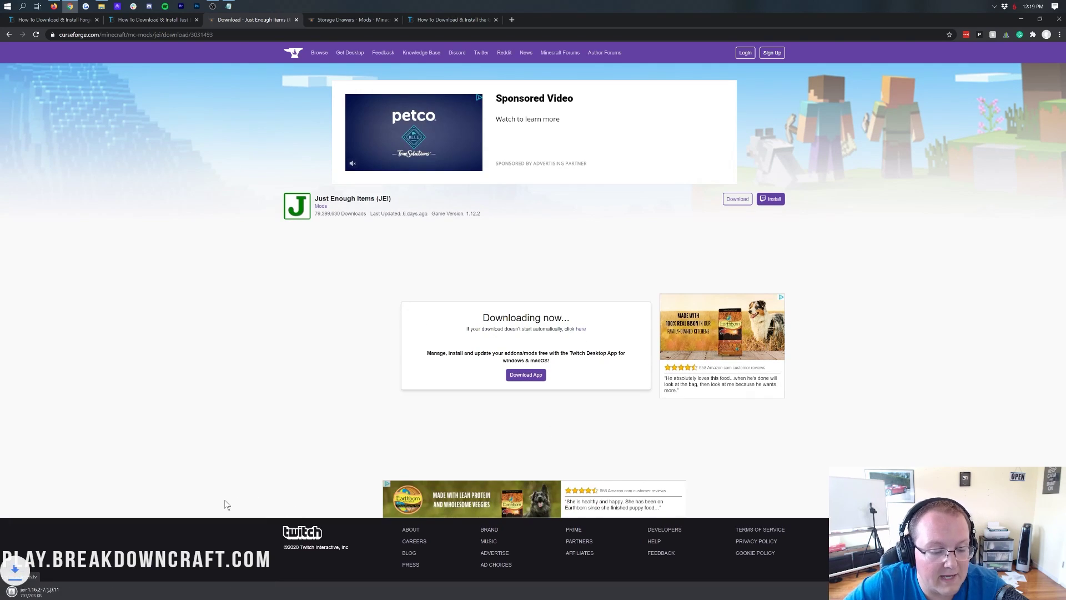
{"action": "left_click", "coordinate": [143, 591]}
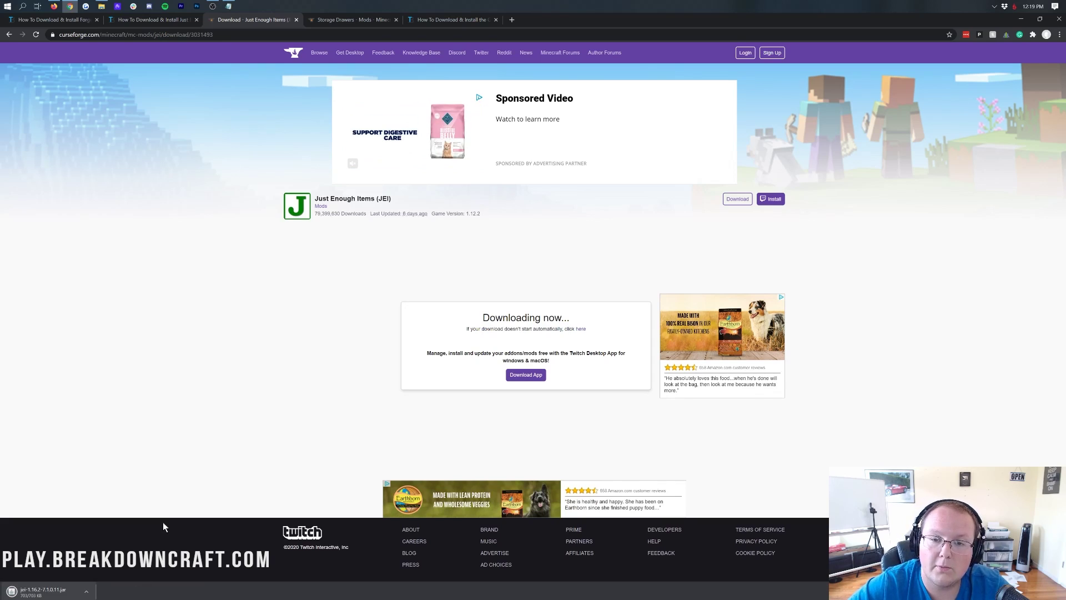
Step: Examine the Storage Drawers mod page on CurseForge, including its description, screenshots and download figures
{"action": "left_click", "coordinate": [330, 21]}
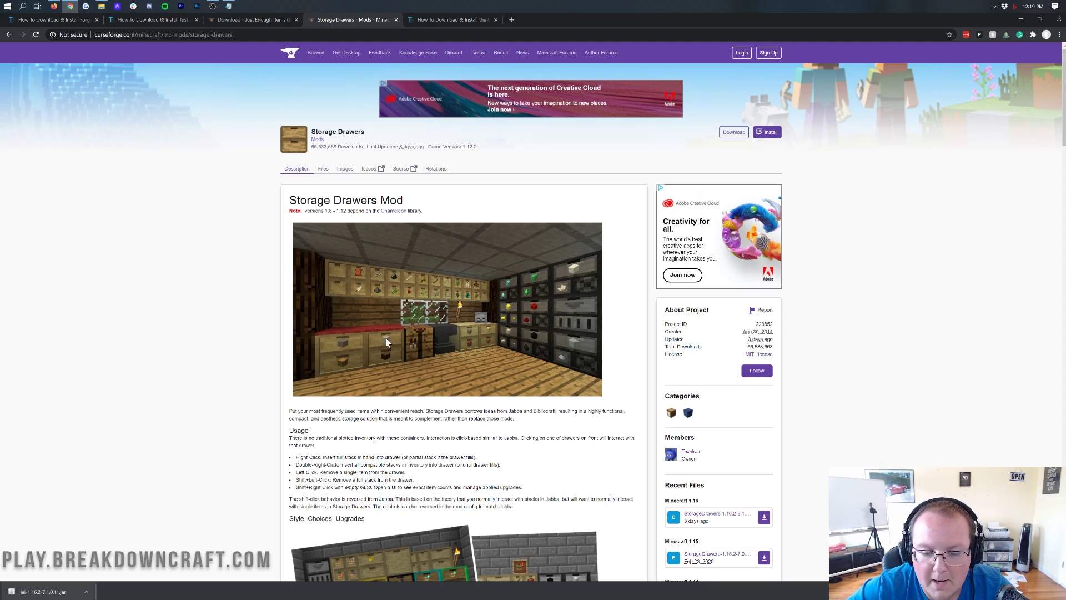
{"action": "scroll", "coordinate": [379, 341], "scroll_direction": "down", "scroll_amount": 4}
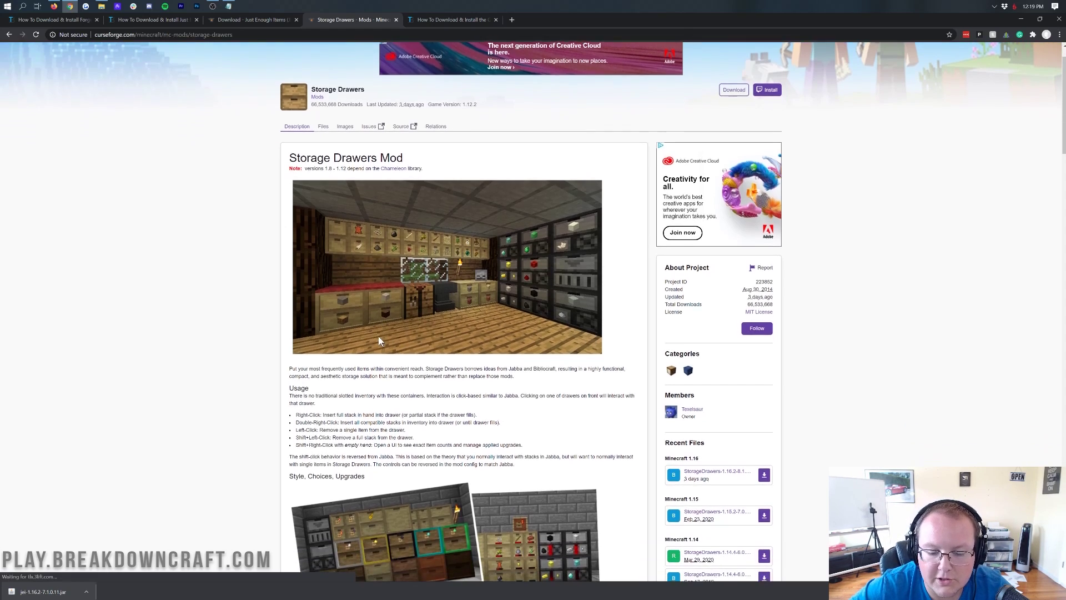
{"action": "scroll", "coordinate": [399, 198], "scroll_direction": "down", "scroll_amount": 2}
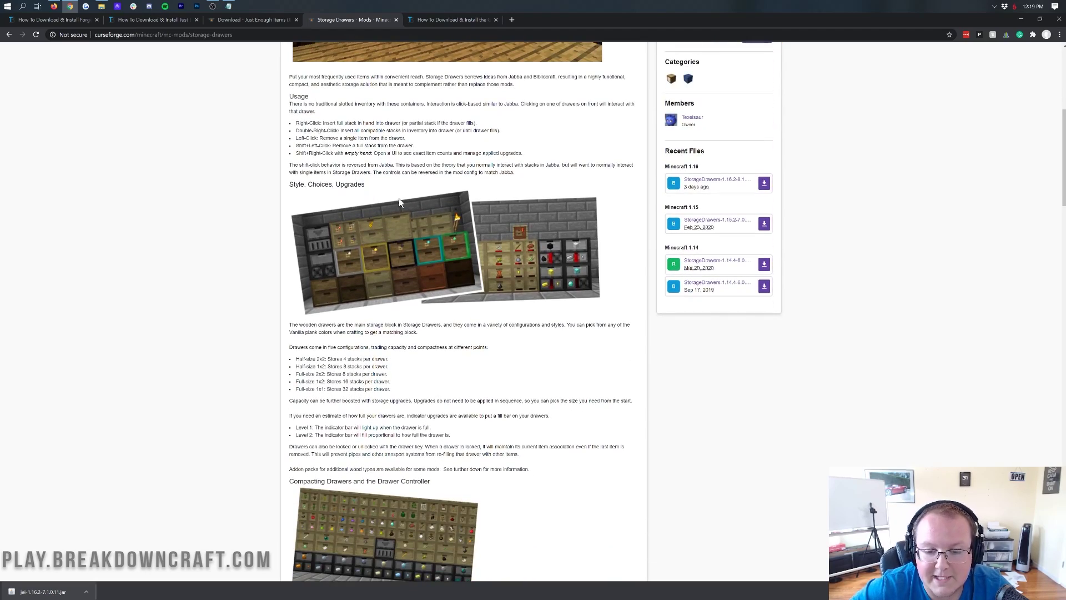
{"action": "scroll", "coordinate": [435, 158], "scroll_direction": "down", "scroll_amount": 2}
{"action": "scroll", "coordinate": [436, 159], "scroll_direction": "down", "scroll_amount": 3}
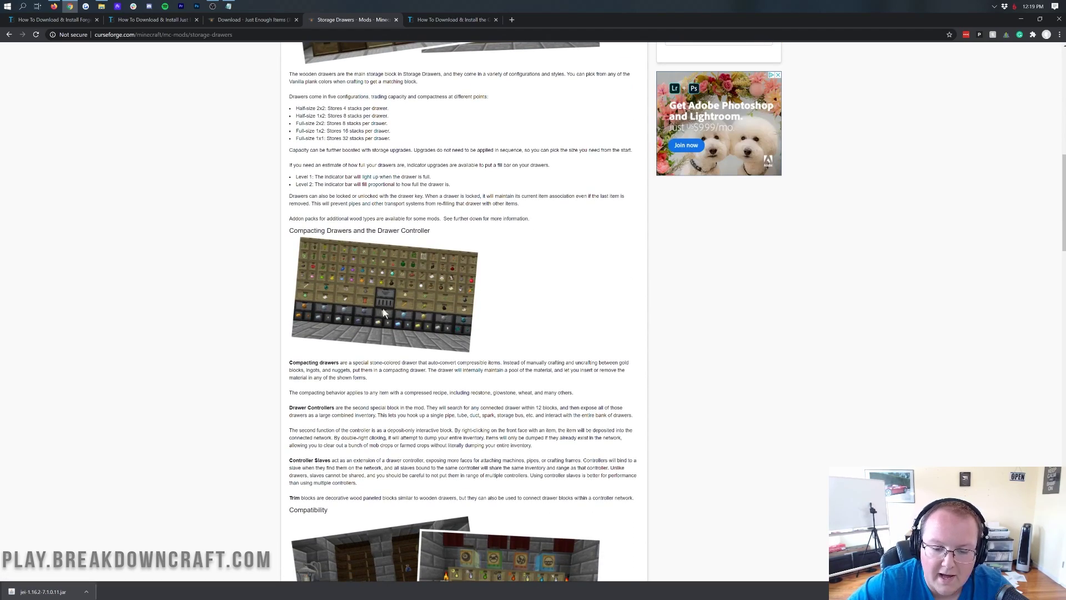
{"action": "scroll", "coordinate": [425, 321], "scroll_direction": "down", "scroll_amount": 2}
{"action": "scroll", "coordinate": [358, 391], "scroll_direction": "down", "scroll_amount": 7}
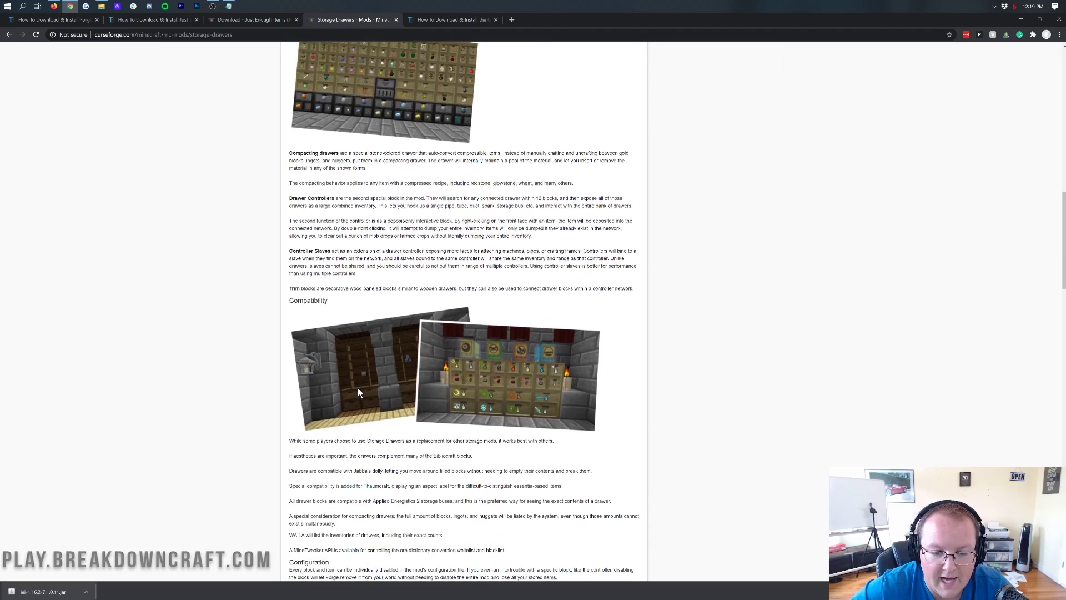
{"action": "scroll", "coordinate": [366, 392], "scroll_direction": "up", "scroll_amount": 15}
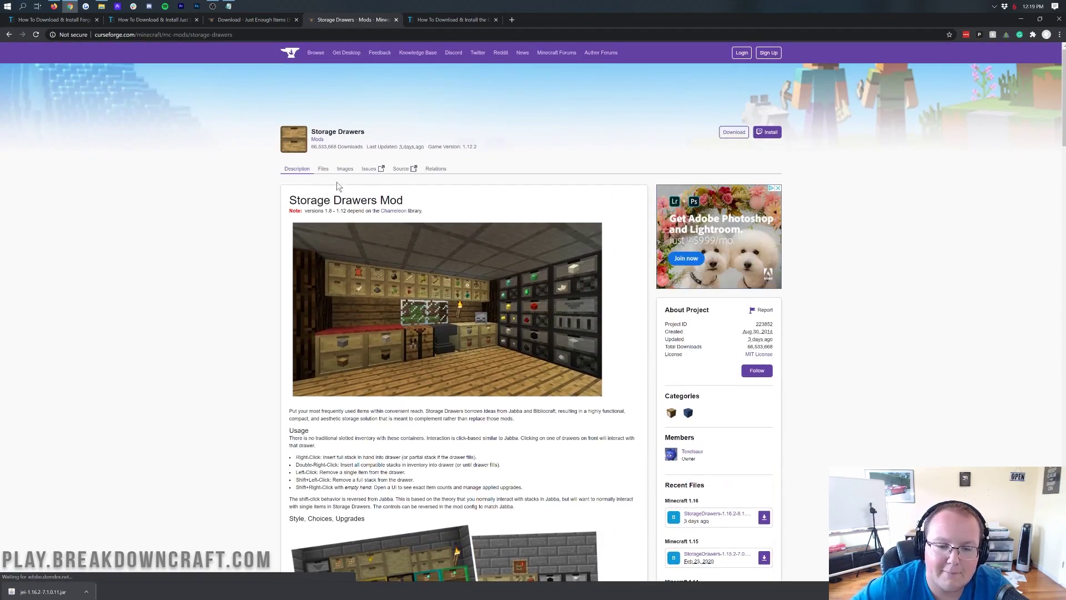
{"action": "left_click_drag", "start_coordinate": [312, 147], "coordinate": [341, 146]}
{"action": "left_click", "coordinate": [365, 149]}
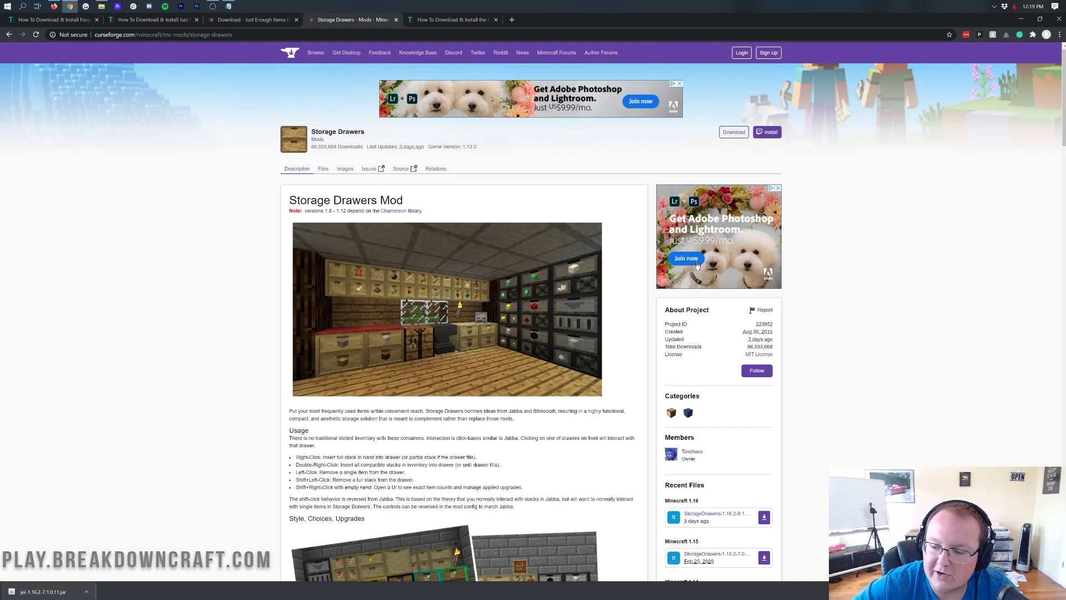
Step: Download the Minecraft 1.16 file of Storage Drawers from its recent files and keep it
{"action": "scroll", "coordinate": [694, 267], "scroll_direction": "down", "scroll_amount": 5}
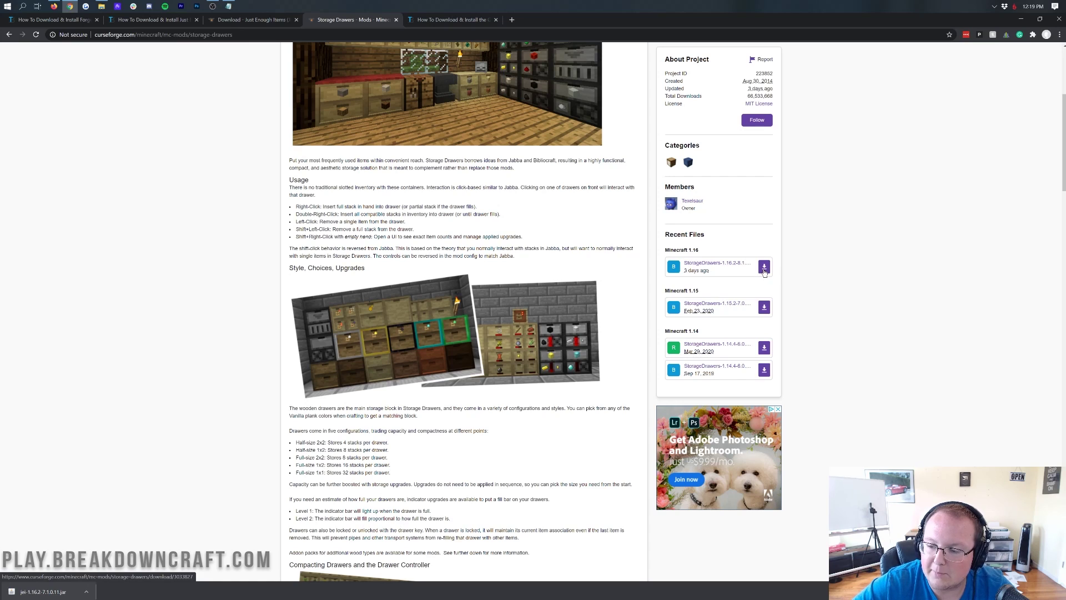
{"action": "left_click", "coordinate": [764, 267]}
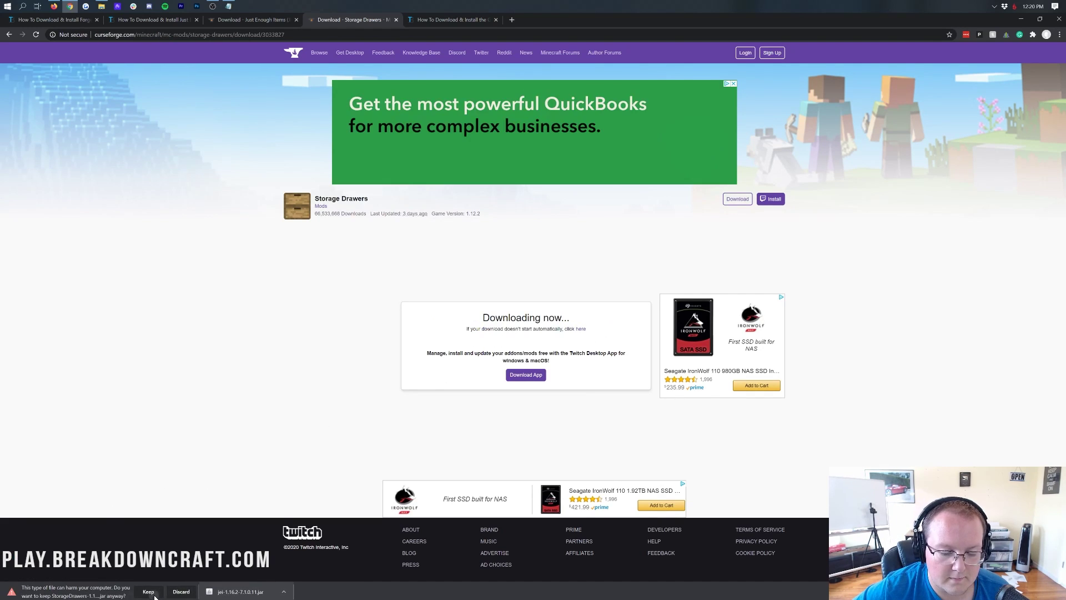
Step: Go to the Gravestone Mod guide and follow its link to the mod's download page
{"action": "left_click", "coordinate": [456, 19]}
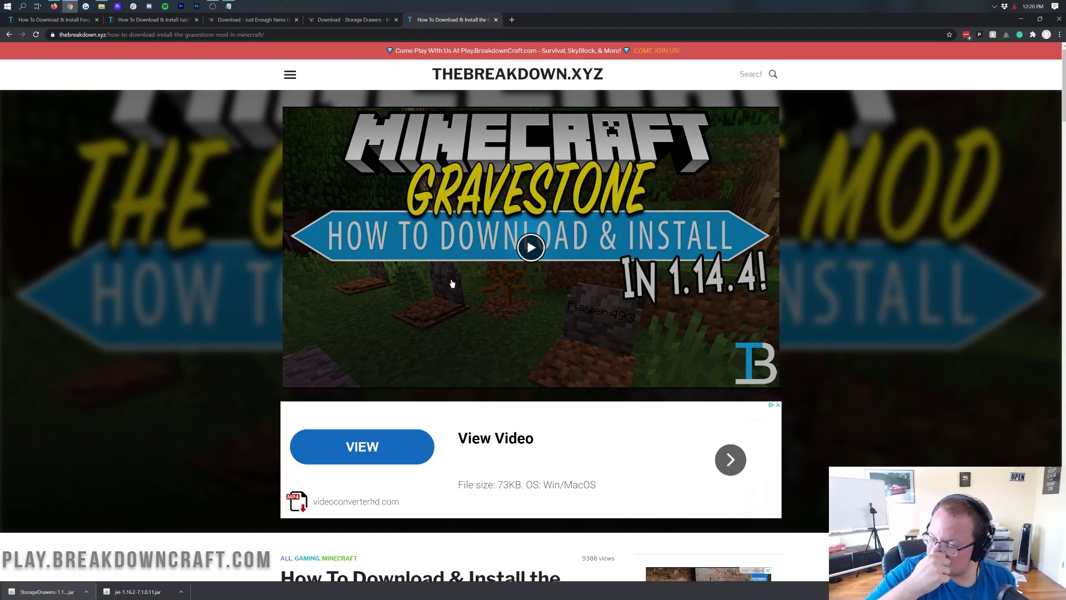
{"action": "scroll", "coordinate": [452, 284], "scroll_direction": "down", "scroll_amount": 6}
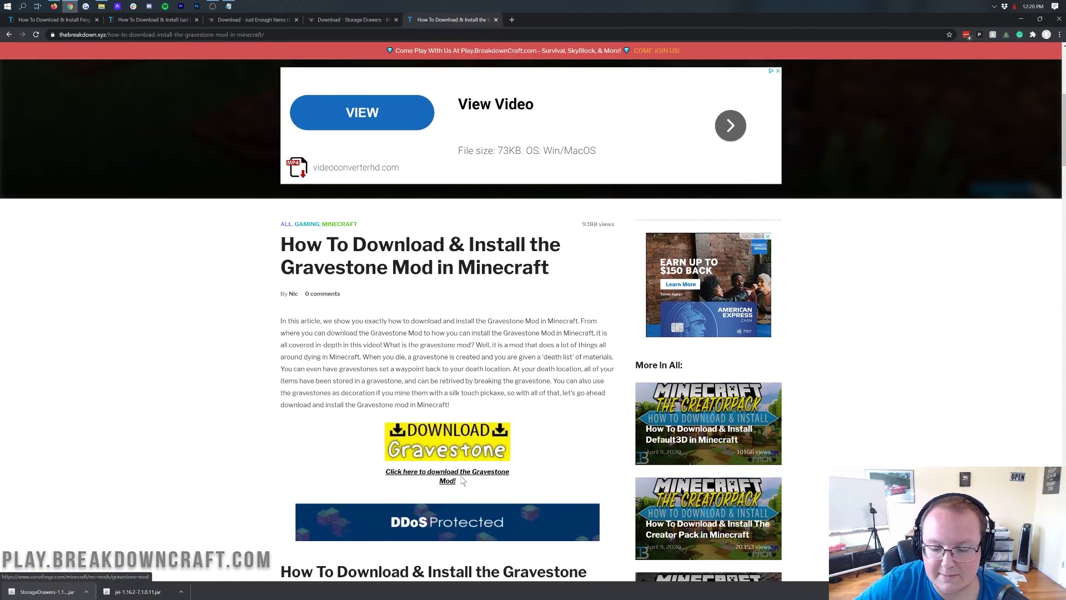
{"action": "scroll", "coordinate": [454, 325], "scroll_direction": "up", "scroll_amount": 6}
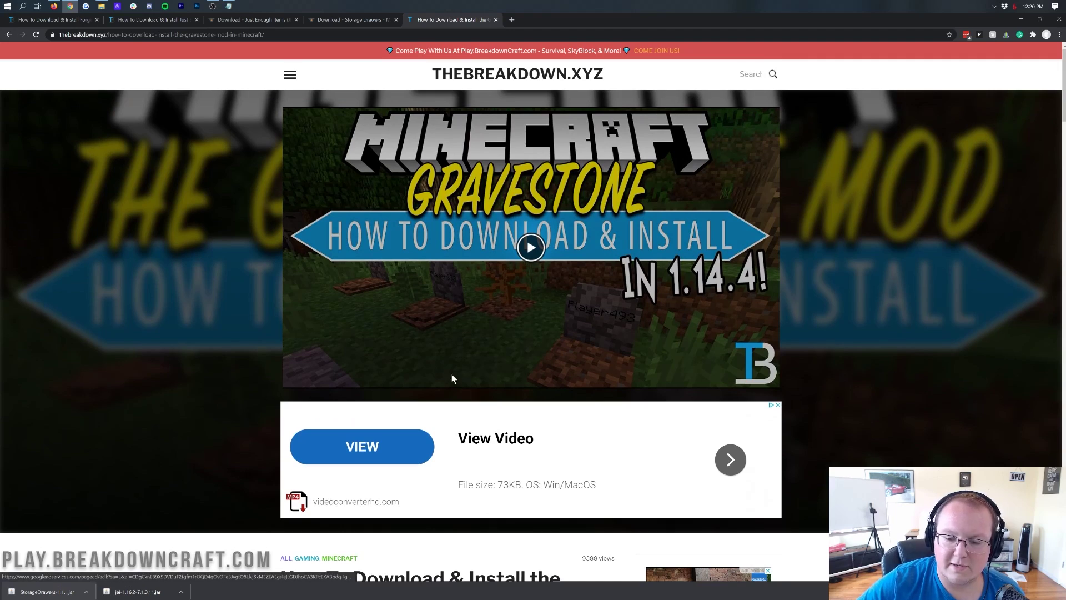
{"action": "scroll", "coordinate": [454, 380], "scroll_direction": "down", "scroll_amount": 5}
{"action": "scroll", "coordinate": [445, 395], "scroll_direction": "down", "scroll_amount": 2}
{"action": "left_click", "coordinate": [445, 395]}
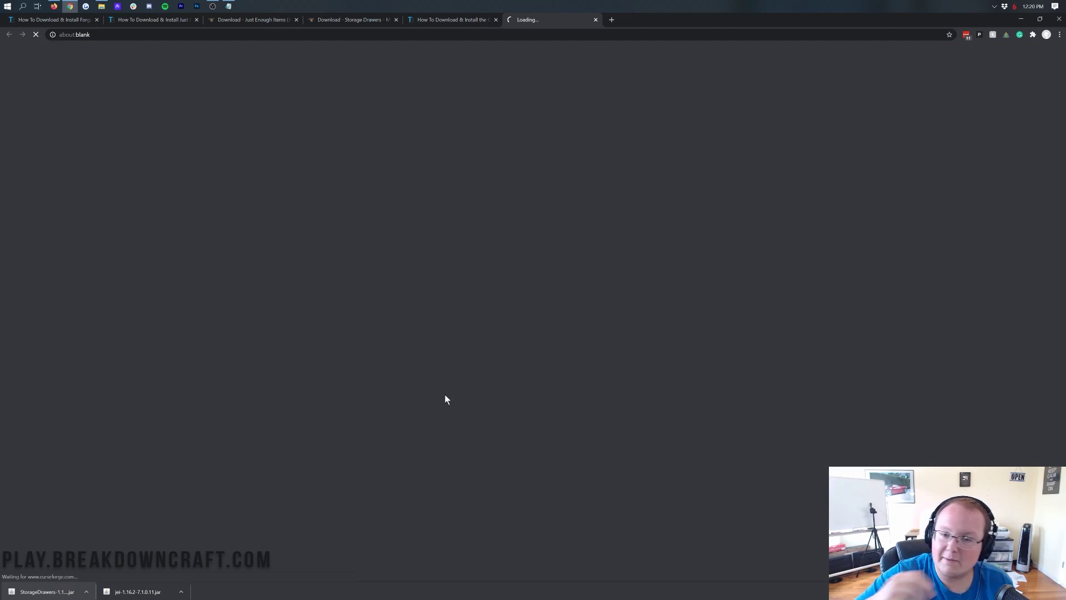
Step: Examine the GraveStone Mod page on CurseForge, including its description, screenshots and recent files
{"action": "scroll", "coordinate": [404, 296], "scroll_direction": "down", "scroll_amount": 3}
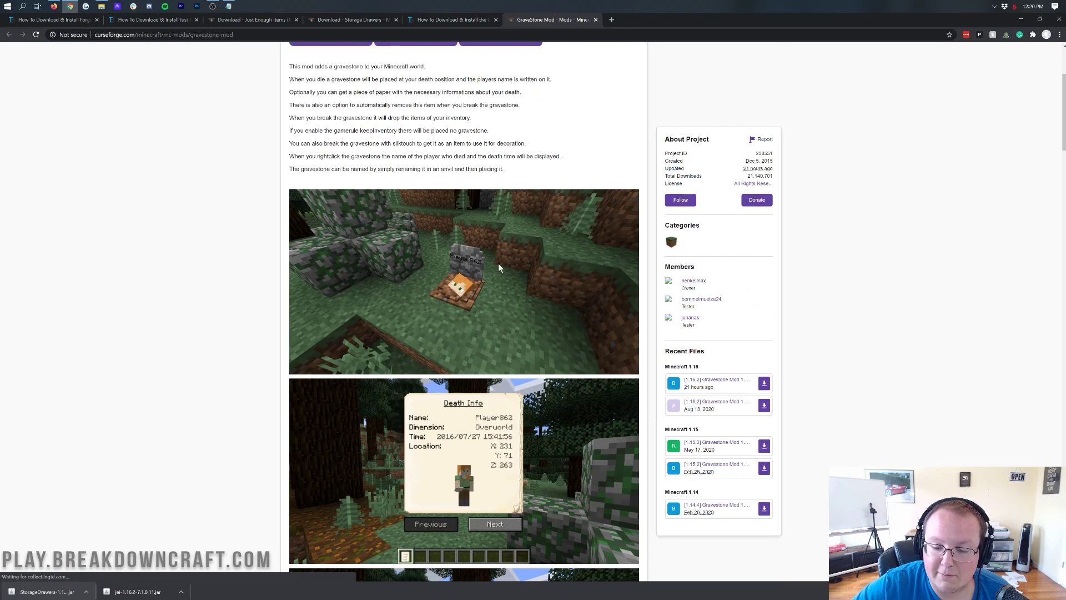
{"action": "scroll", "coordinate": [481, 262], "scroll_direction": "down", "scroll_amount": 3}
{"action": "scroll", "coordinate": [485, 270], "scroll_direction": "down", "scroll_amount": 3}
{"action": "scroll", "coordinate": [478, 272], "scroll_direction": "down", "scroll_amount": 3}
{"action": "scroll", "coordinate": [473, 273], "scroll_direction": "down", "scroll_amount": 2}
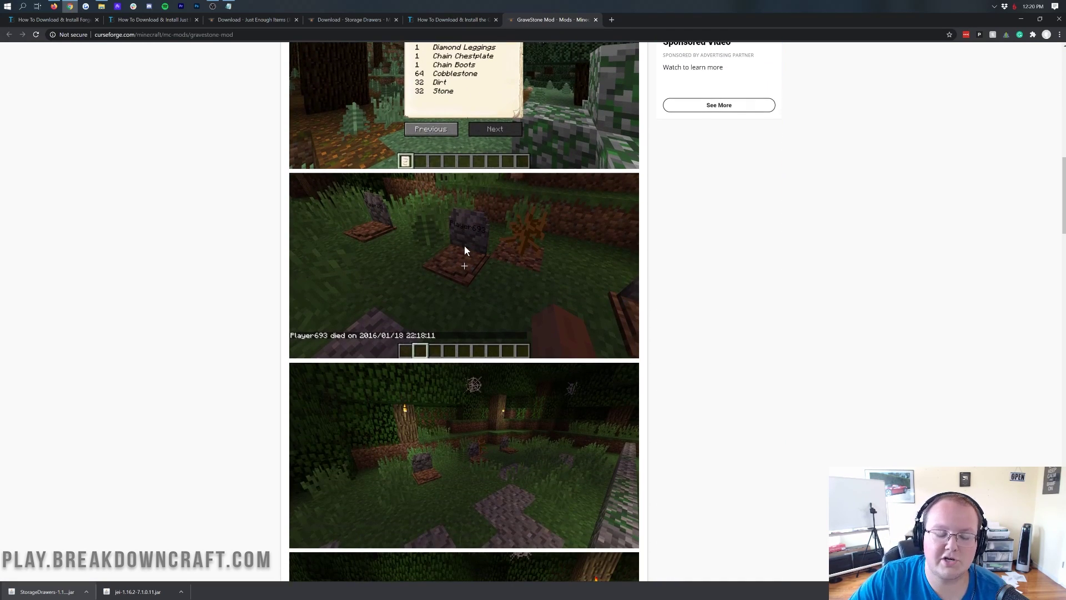
{"action": "scroll", "coordinate": [466, 255], "scroll_direction": "down", "scroll_amount": 1}
{"action": "scroll", "coordinate": [469, 304], "scroll_direction": "down", "scroll_amount": 3}
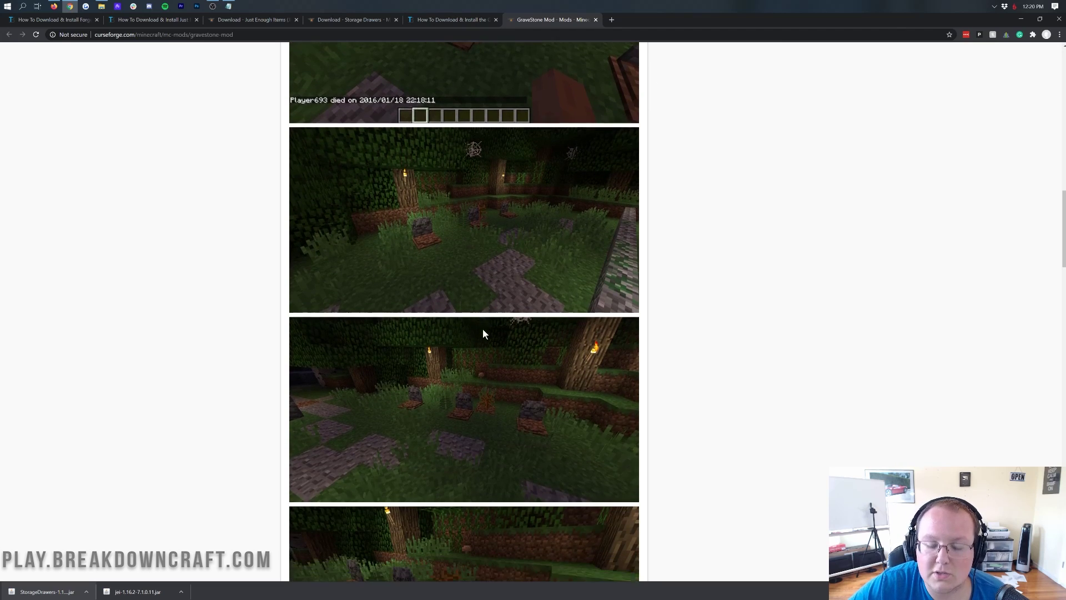
{"action": "scroll", "coordinate": [482, 331], "scroll_direction": "down", "scroll_amount": 6}
{"action": "scroll", "coordinate": [475, 340], "scroll_direction": "down", "scroll_amount": 10}
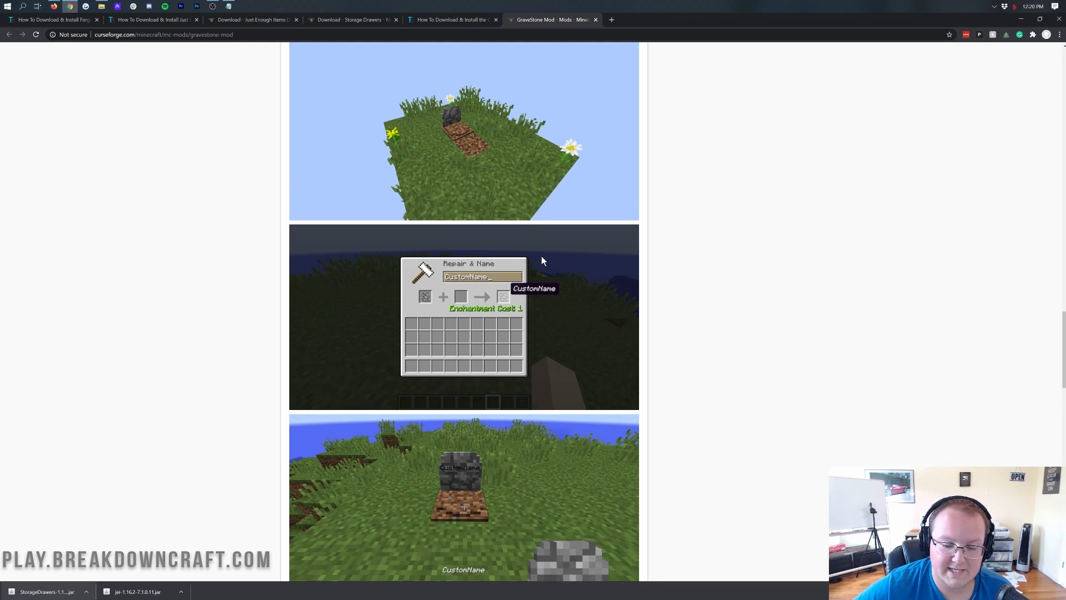
{"action": "scroll", "coordinate": [541, 258], "scroll_direction": "down", "scroll_amount": 4}
{"action": "scroll", "coordinate": [473, 300], "scroll_direction": "up", "scroll_amount": 15}
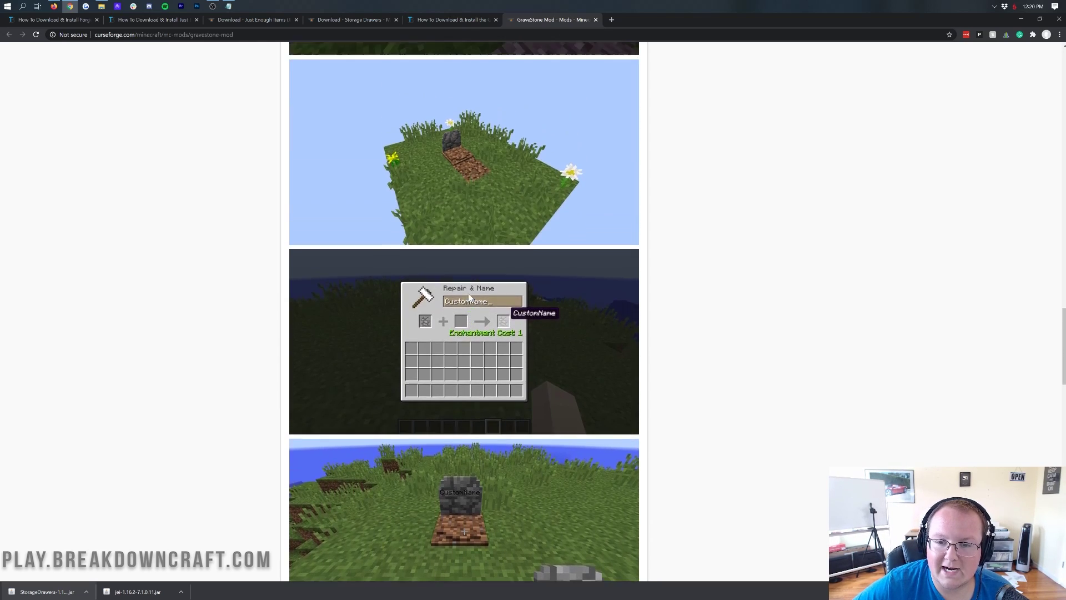
{"action": "scroll", "coordinate": [468, 293], "scroll_direction": "up", "scroll_amount": 12}
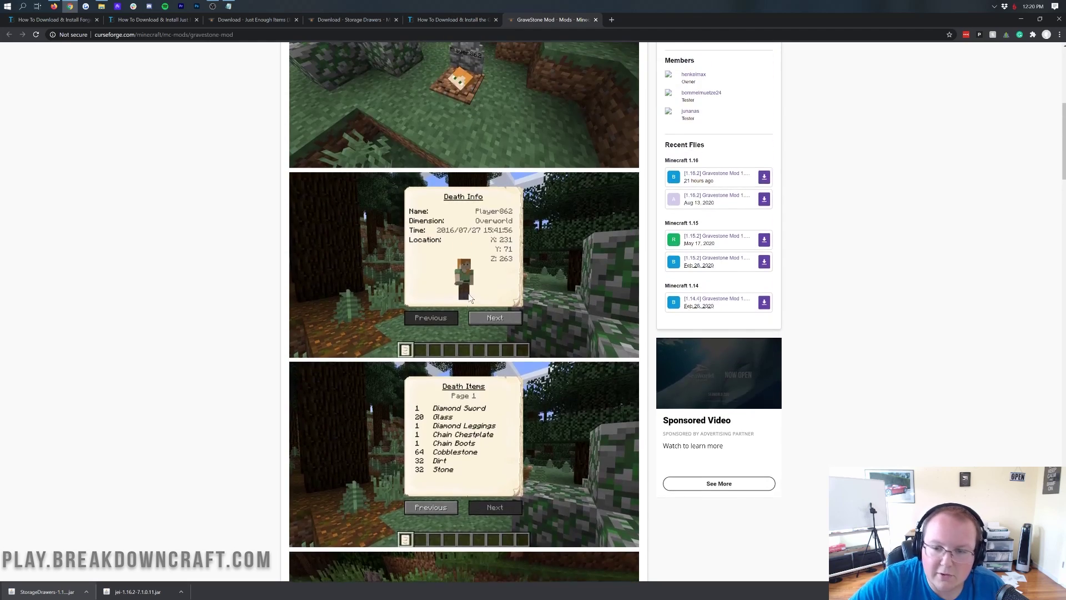
{"action": "scroll", "coordinate": [711, 197], "scroll_direction": "down", "scroll_amount": 5}
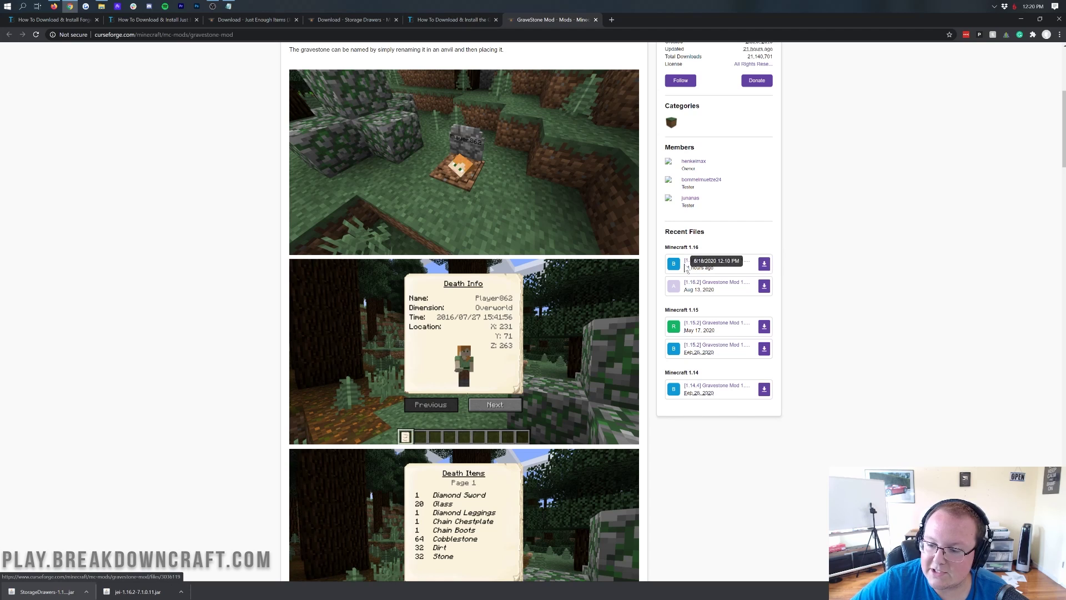
Step: Download the newest Minecraft 1.16 file of GraveStone Mod, keep it, and minimize the browser
{"action": "left_click", "coordinate": [765, 265]}
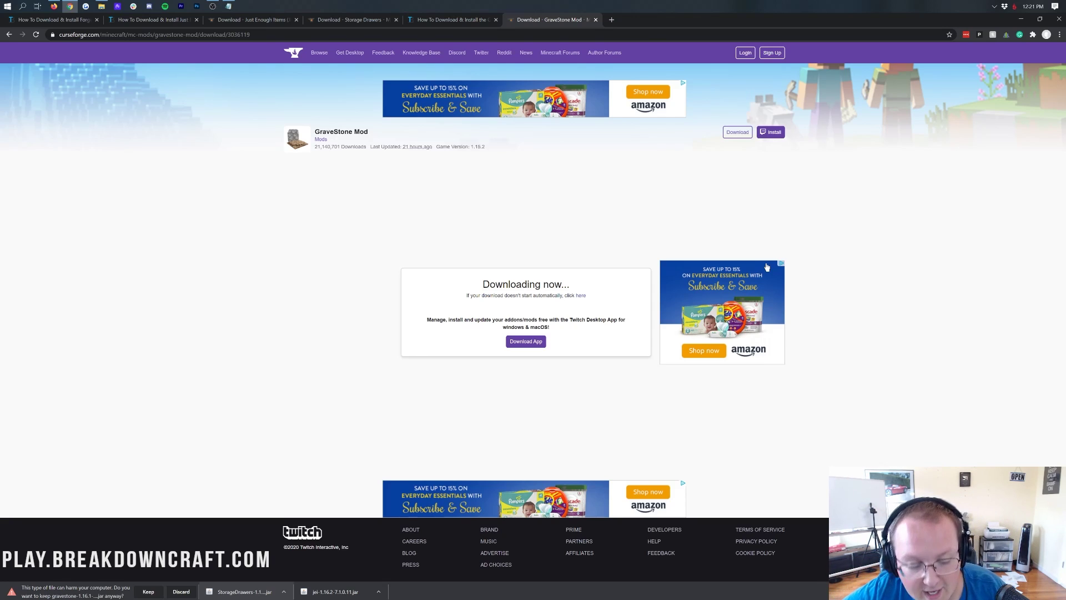
{"action": "left_click", "coordinate": [148, 591]}
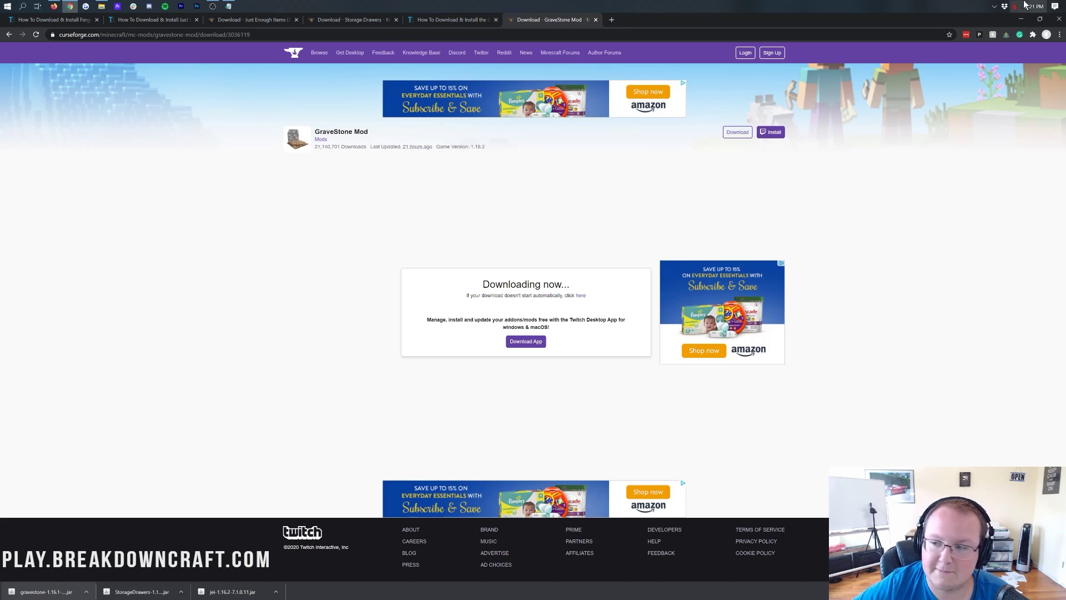
{"action": "left_click", "coordinate": [1021, 19]}
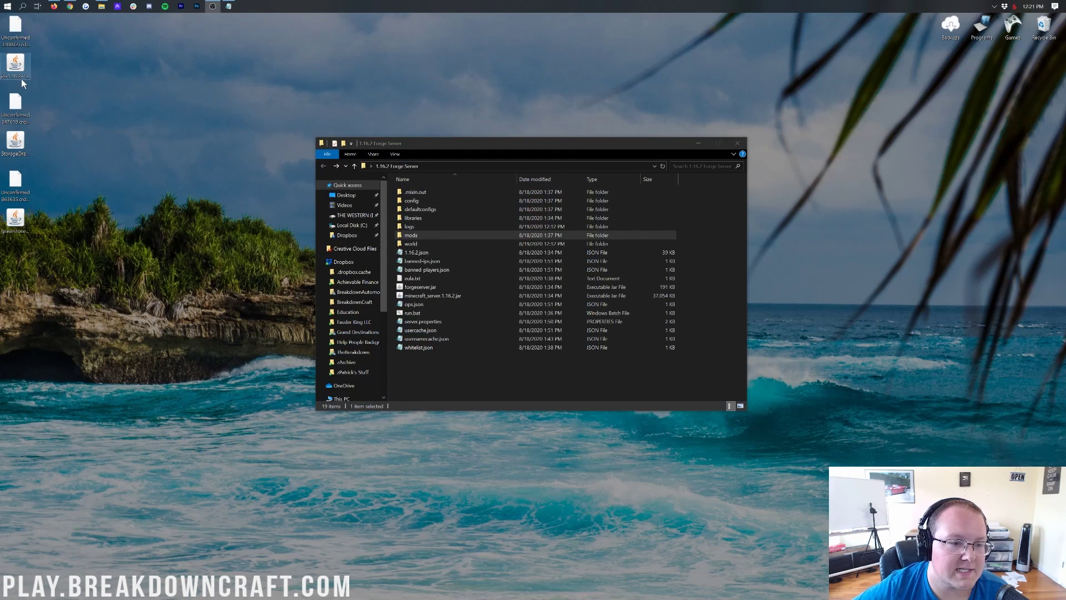
Step: Group the three downloaded mod jars in a column on the desktop, apart from the unconfirmed download files
{"action": "left_click_drag", "start_coordinate": [15, 62], "coordinate": [171, 64]}
{"action": "left_click_drag", "start_coordinate": [15, 140], "coordinate": [171, 102]}
{"action": "left_click_drag", "start_coordinate": [15, 220], "coordinate": [161, 155]}
Step: Move the leftover unconfirmed download files from the desktop to the Recycle Bin
{"action": "left_click_drag", "start_coordinate": [66, 245], "coordinate": [7, 25]}
{"action": "left_click_drag", "start_coordinate": [16, 33], "coordinate": [1049, 33]}
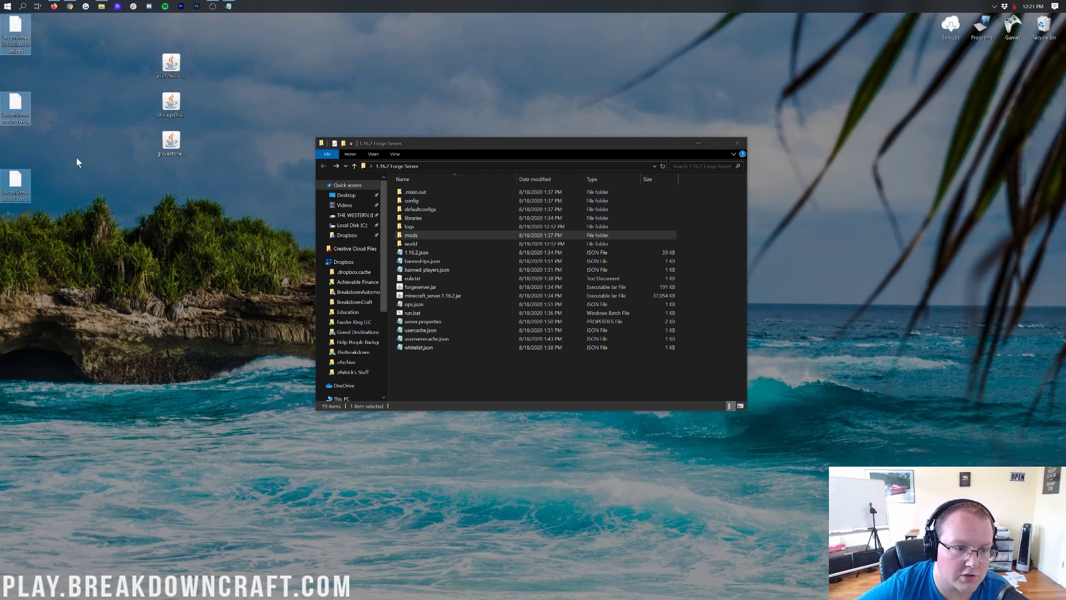
{"action": "left_click", "coordinate": [40, 184]}
{"action": "left_click_drag", "start_coordinate": [17, 186], "coordinate": [428, 599]}
{"action": "left_click_drag", "start_coordinate": [15, 107], "coordinate": [43, 68]}
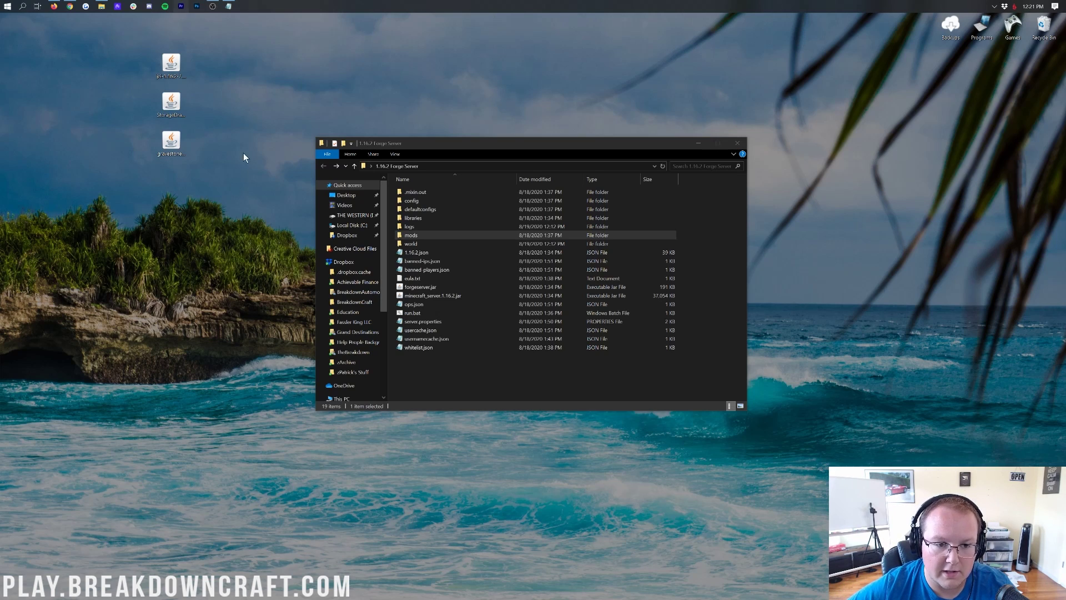
Step: Look up the Windows Downloads folder and view it, then close it and the 1.16.2 Forge Server folder
{"action": "left_click", "coordinate": [3, 5]}
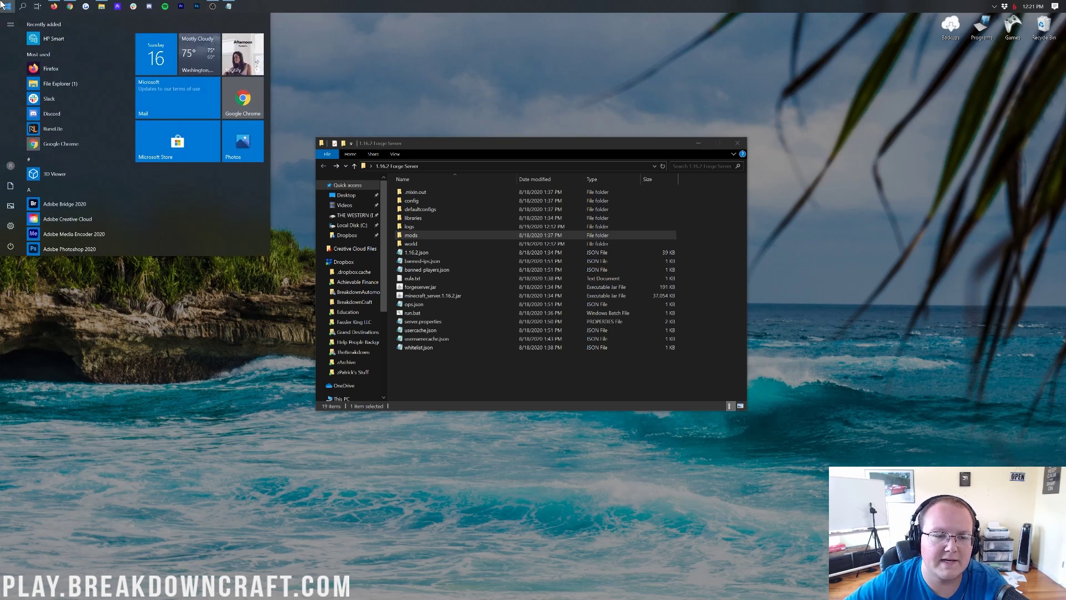
{"action": "type", "text": "download"}
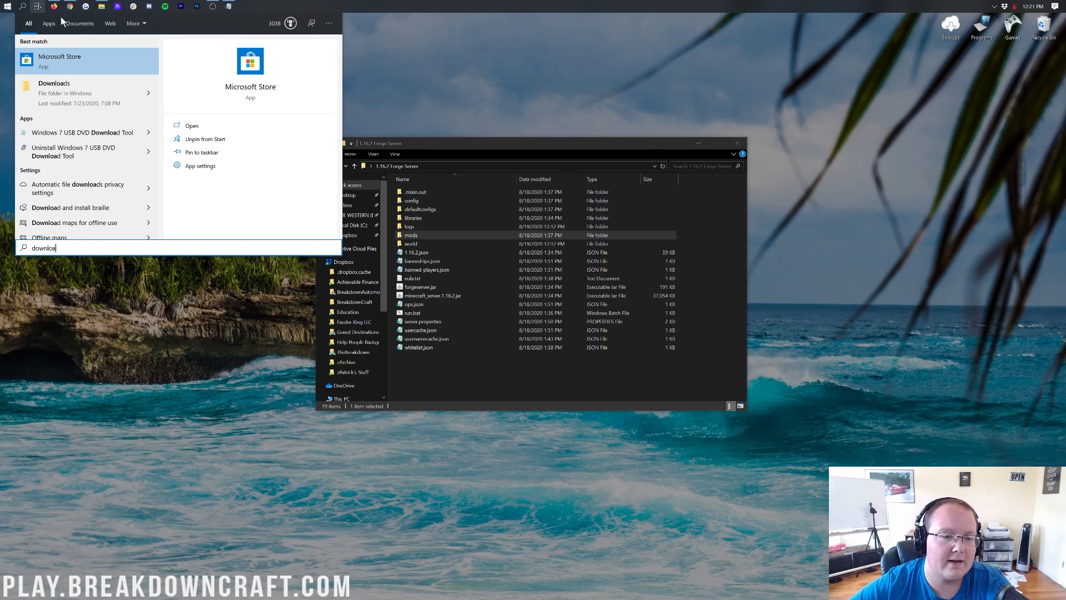
{"action": "left_click", "coordinate": [84, 86]}
{"action": "left_click_drag", "start_coordinate": [117, 163], "coordinate": [615, 225]}
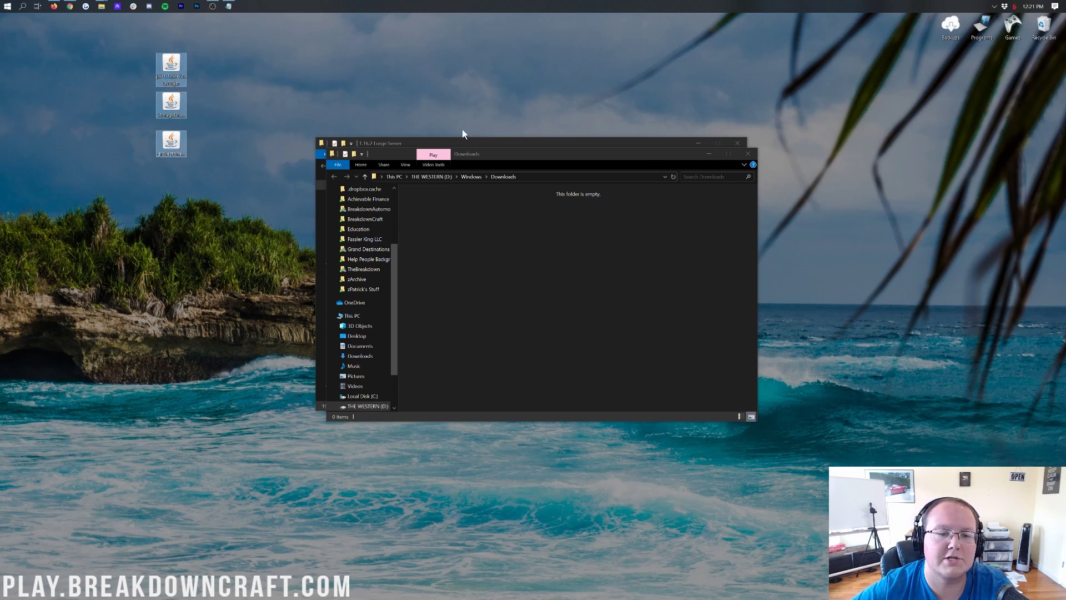
{"action": "left_click", "coordinate": [747, 153]}
{"action": "left_click", "coordinate": [738, 142]}
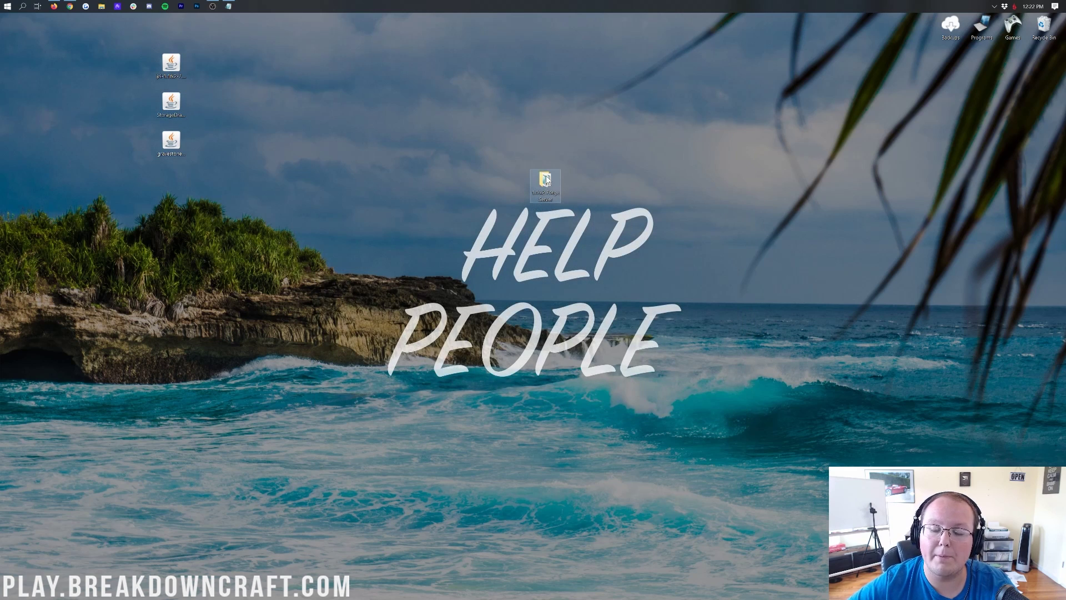
Step: Move the three mod jars from the desktop into the mods folder of the 1.16.2 Forge Server
{"action": "double_click", "coordinate": [546, 179]}
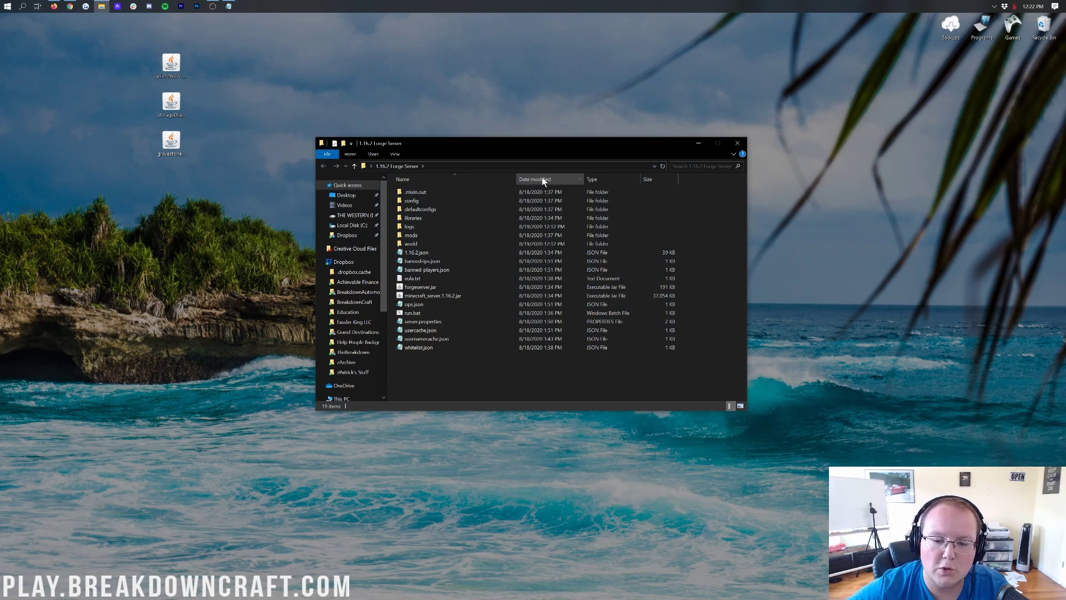
{"action": "mouse_move", "coordinate": [429, 240]}
{"action": "double_click", "coordinate": [416, 234]}
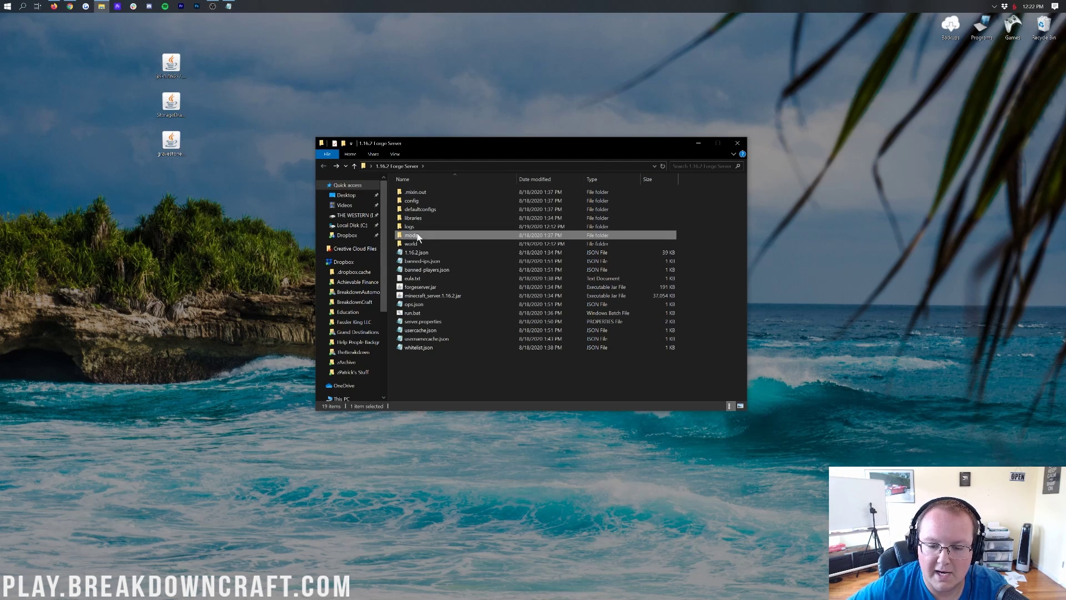
{"action": "left_click_drag", "start_coordinate": [194, 51], "coordinate": [171, 166]}
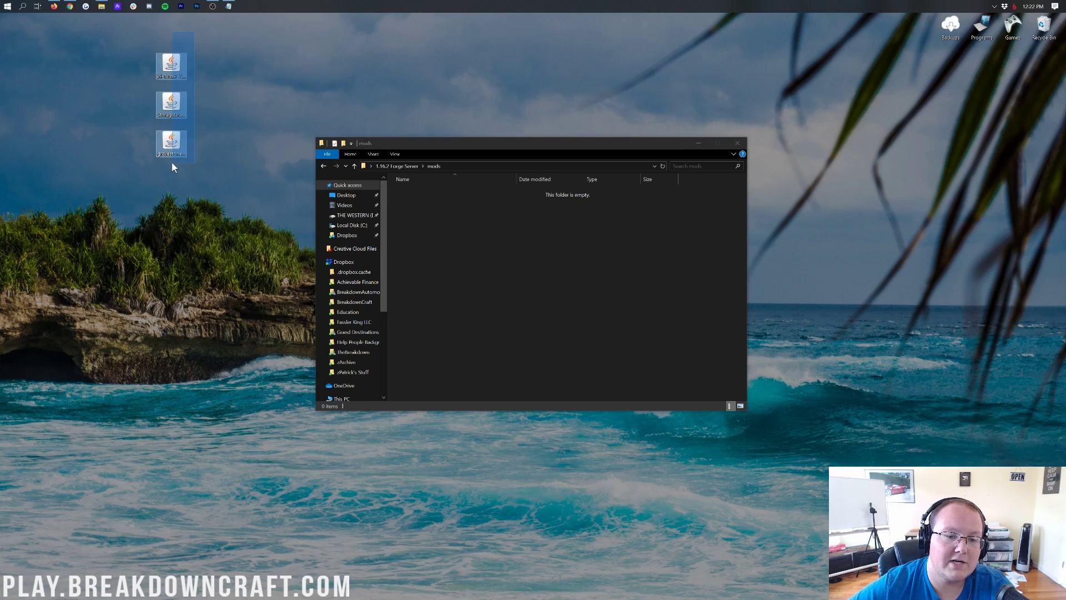
{"action": "left_click_drag", "start_coordinate": [165, 116], "coordinate": [545, 251]}
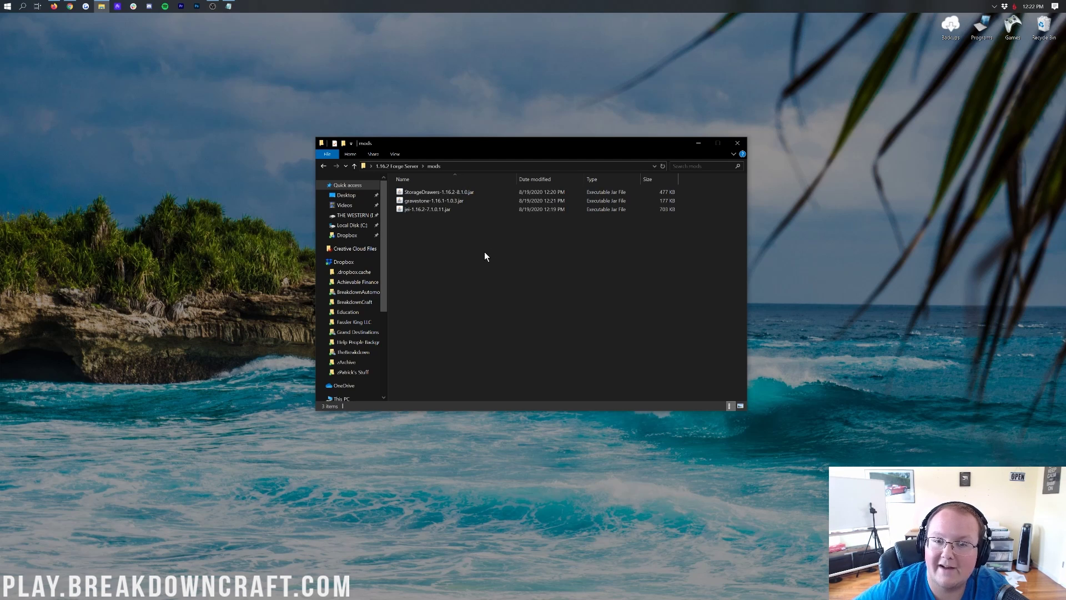
Step: Copy the StorageDrawers, gravestone and jei jars from the server's mods folder back onto the desktop
{"action": "left_click_drag", "start_coordinate": [485, 255], "coordinate": [442, 177]}
{"action": "left_click_drag", "start_coordinate": [466, 254], "coordinate": [439, 174]}
{"action": "right_click", "coordinate": [461, 209]}
{"action": "left_click", "coordinate": [508, 282]}
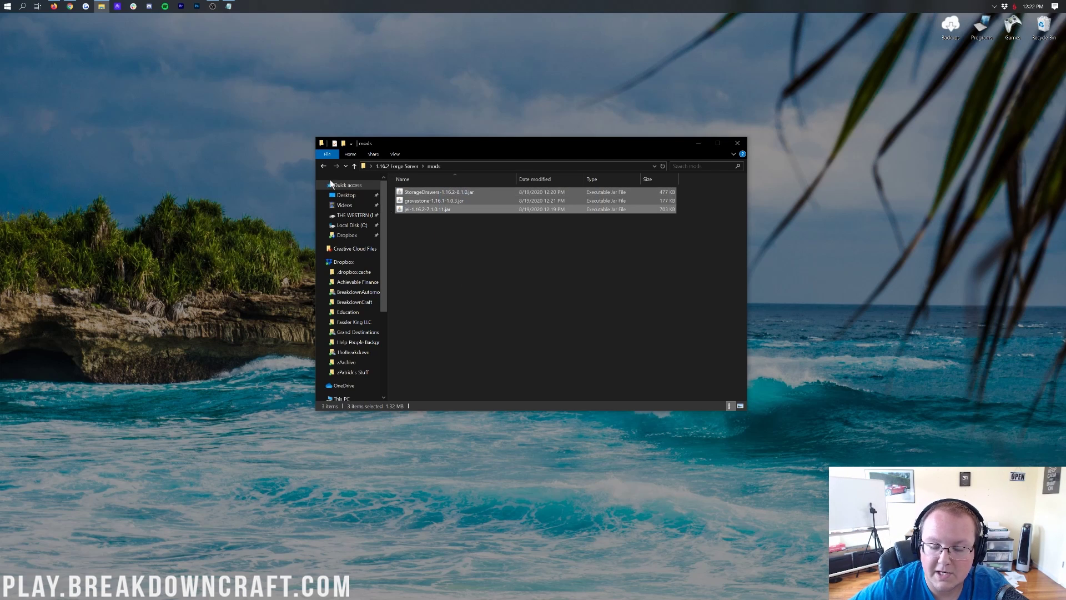
{"action": "right_click", "coordinate": [245, 104]}
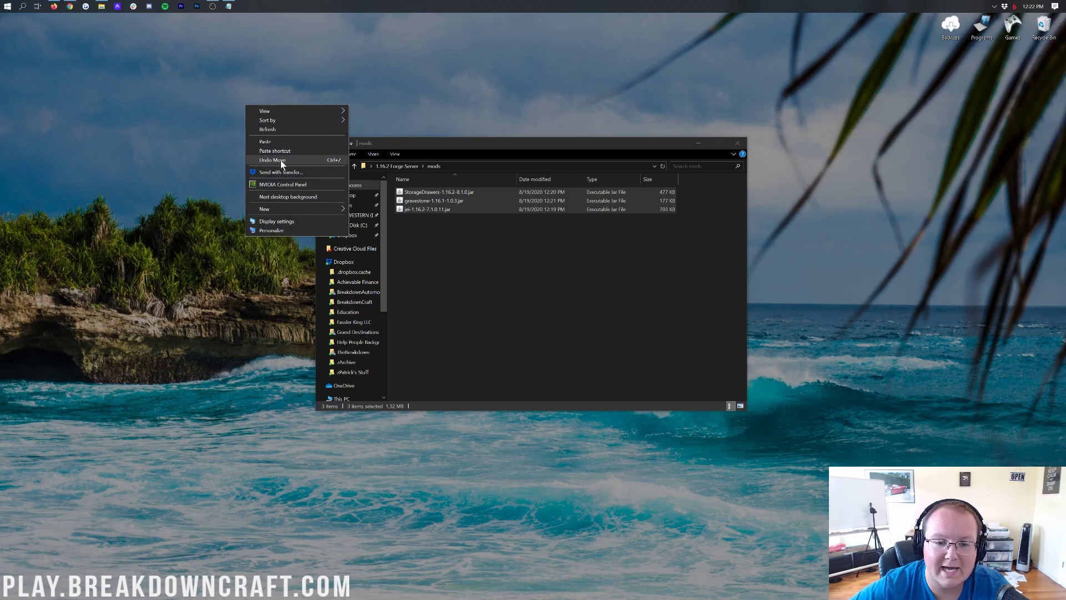
{"action": "left_click", "coordinate": [274, 142]}
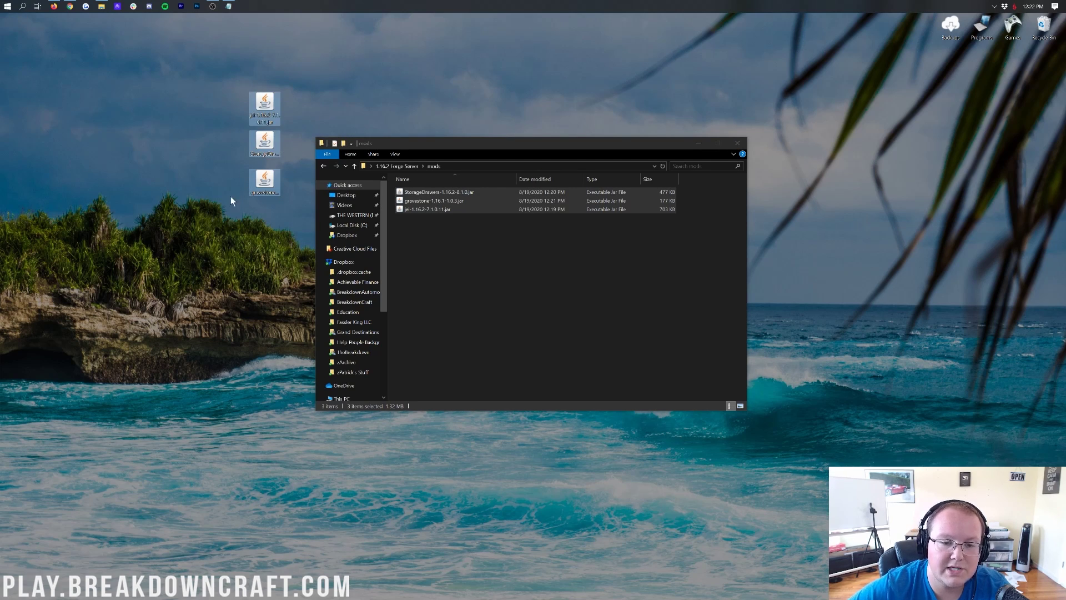
{"action": "left_click", "coordinate": [199, 145]}
{"action": "left_click", "coordinate": [450, 245]}
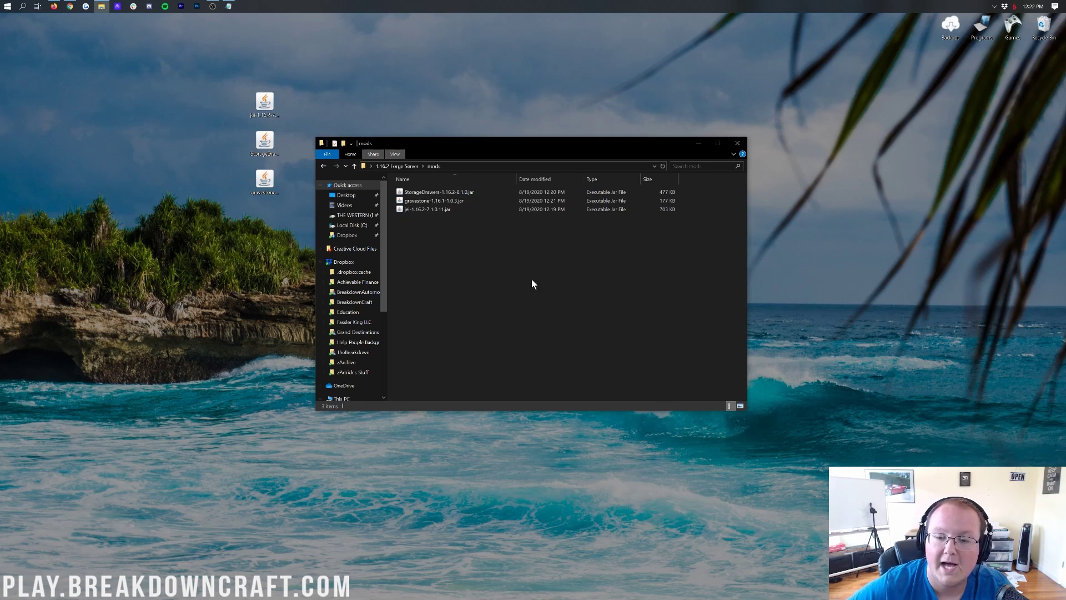
Step: Go back to the server folder, check the jars in its mods folder again, and close the window
{"action": "key", "text": "alt+Up"}
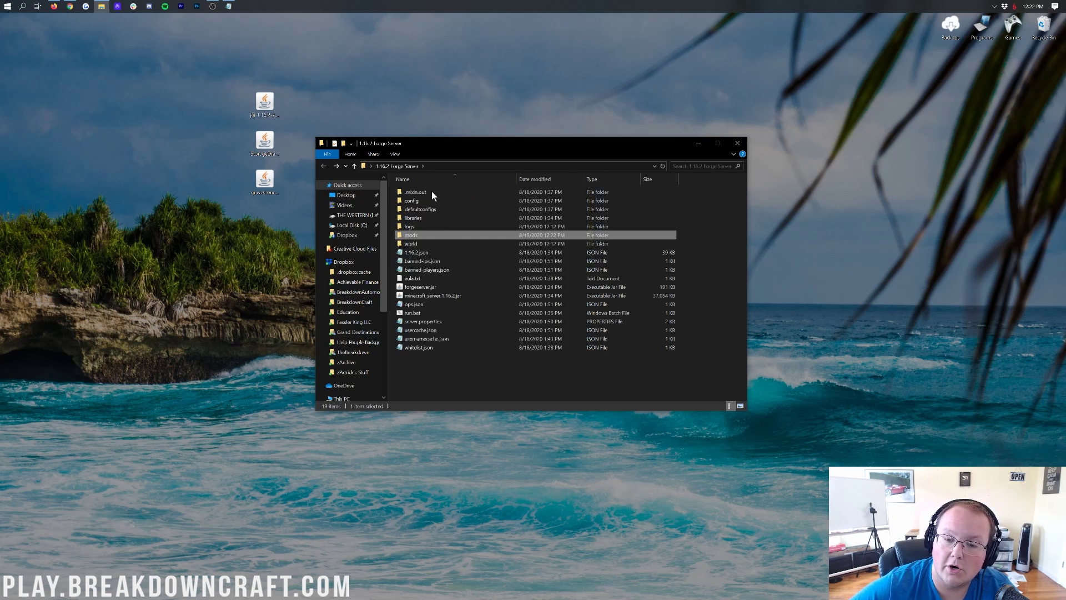
{"action": "double_click", "coordinate": [426, 237]}
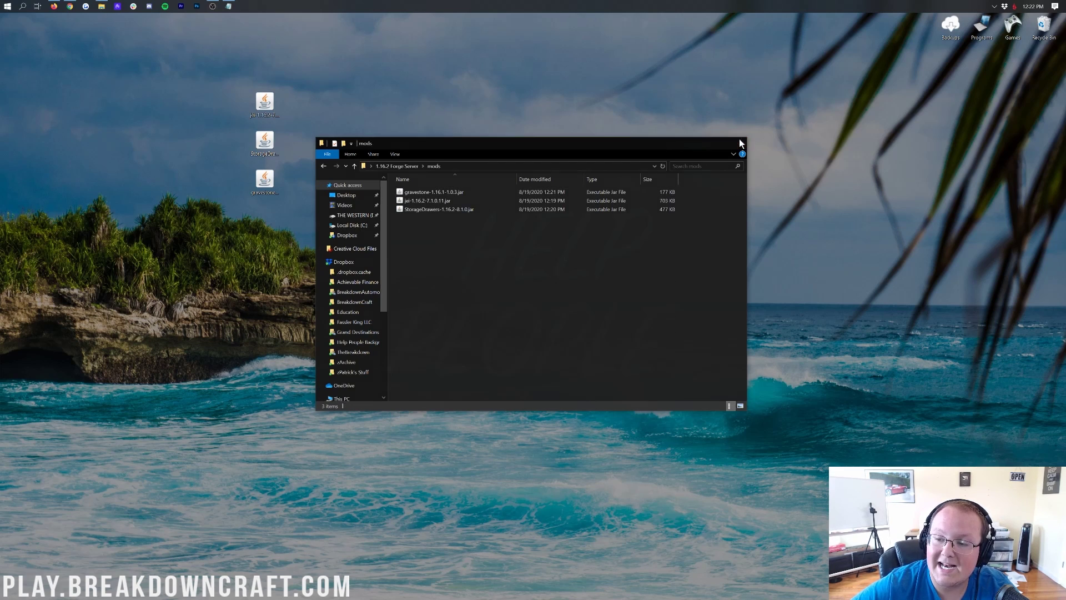
{"action": "left_click", "coordinate": [738, 142]}
Step: Open the Minecraft Launcher and start the game with the 1.16.2-forge-33.0.5 profile
{"action": "left_click", "coordinate": [3, 6]}
{"action": "left_click", "coordinate": [3, 5]}
{"action": "left_click", "coordinate": [3, 6]}
{"action": "type", "text": "minecraft"}
{"action": "key", "text": "Return"}
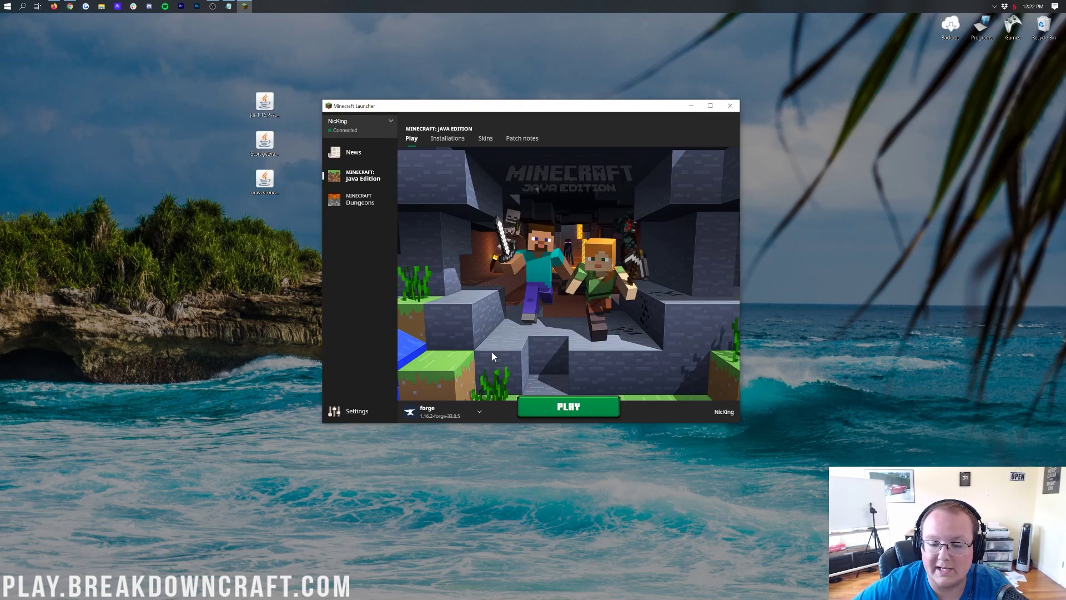
{"action": "left_click", "coordinate": [582, 416]}
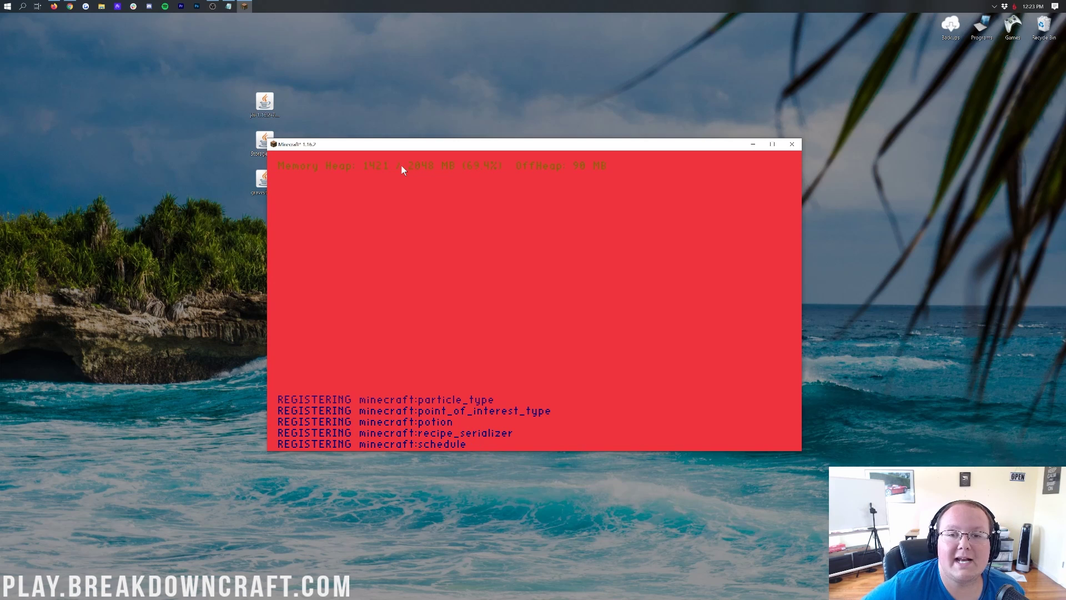
Step: Line up the three mod jars side by side on the desktop above the game window
{"action": "left_click_drag", "start_coordinate": [265, 142], "coordinate": [295, 107]}
{"action": "left_click_drag", "start_coordinate": [257, 182], "coordinate": [329, 118]}
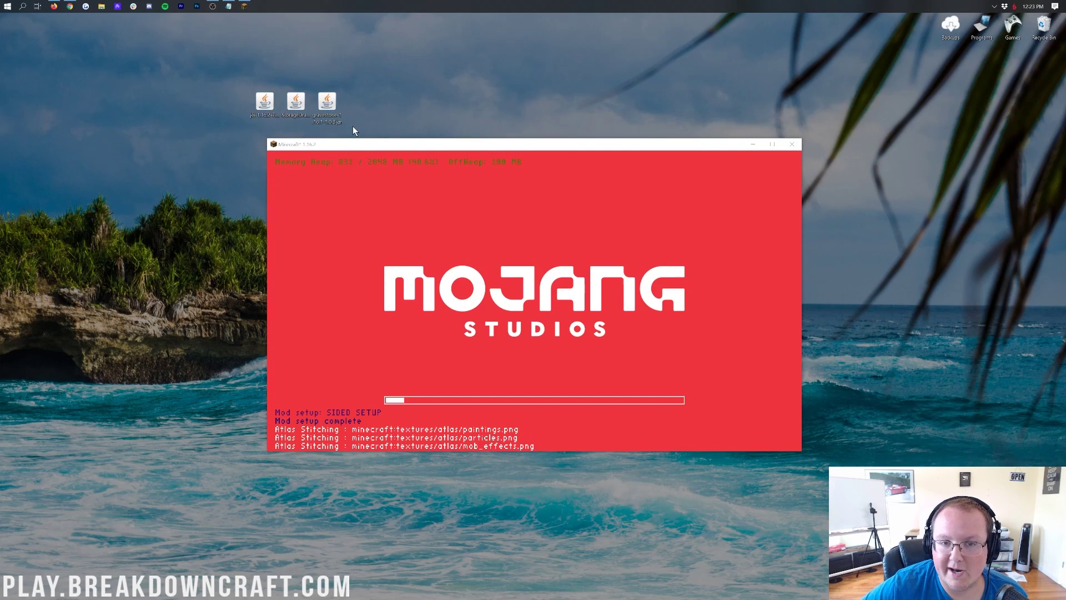
{"action": "left_click_drag", "start_coordinate": [504, 103], "coordinate": [173, 106]}
{"action": "left_click", "coordinate": [173, 106]}
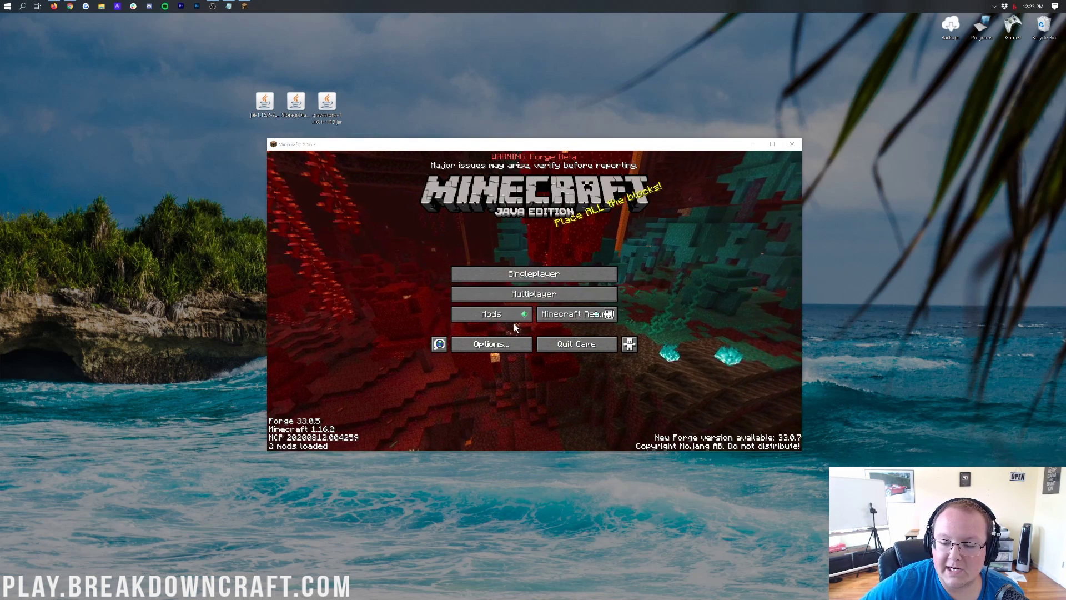
Step: Open the client's mods folder from Minecraft's mod list and copy the three desktop mod jars into it
{"action": "left_click", "coordinate": [490, 315]}
{"action": "left_click", "coordinate": [301, 439]}
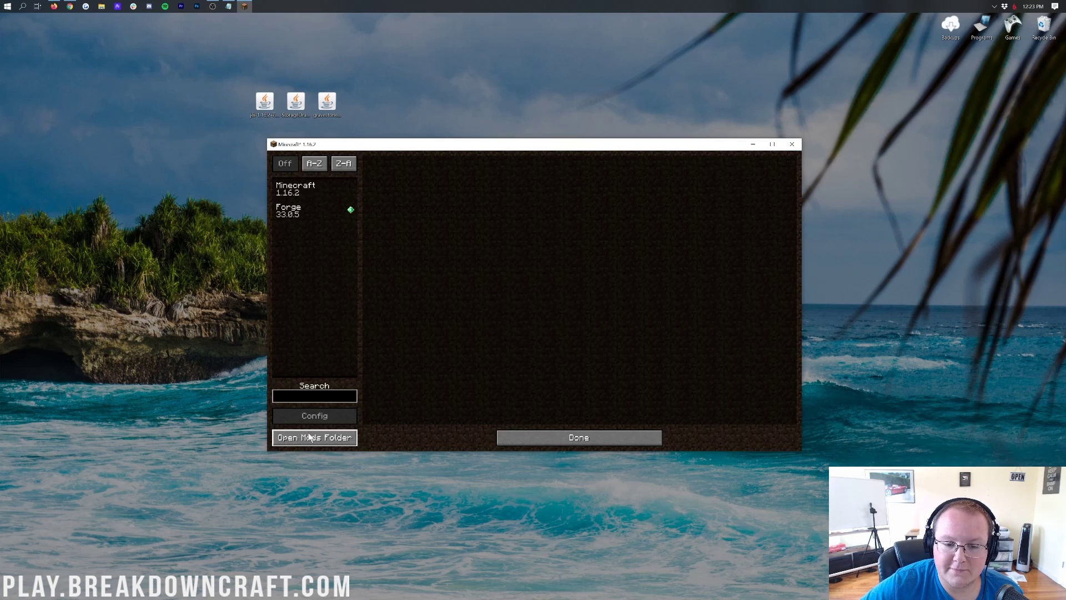
{"action": "left_click_drag", "start_coordinate": [198, 92], "coordinate": [418, 112]}
{"action": "left_click_drag", "start_coordinate": [259, 105], "coordinate": [559, 288]}
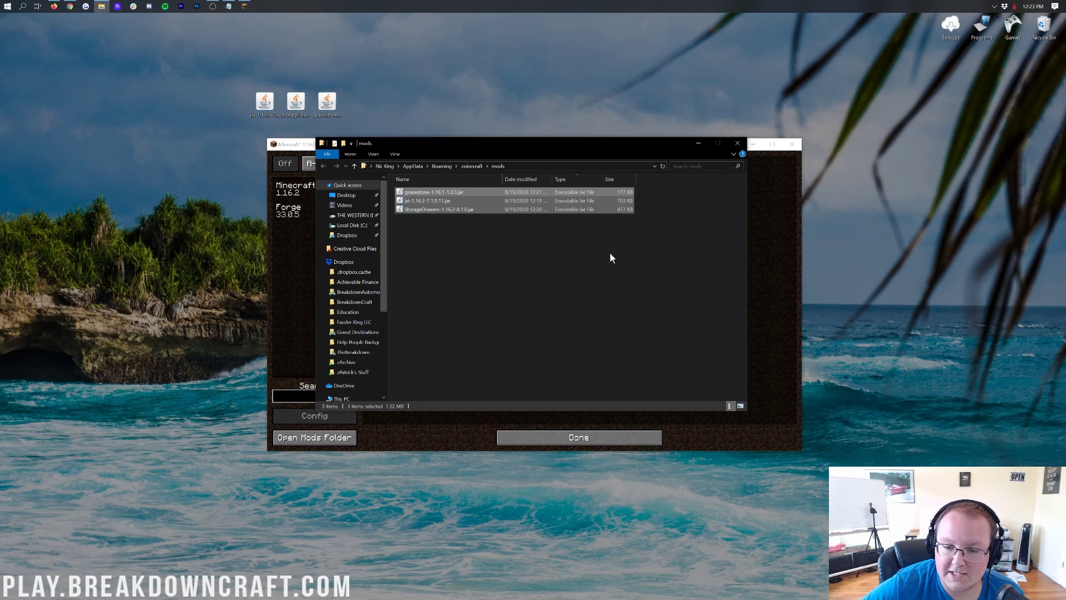
{"action": "left_click", "coordinate": [537, 224]}
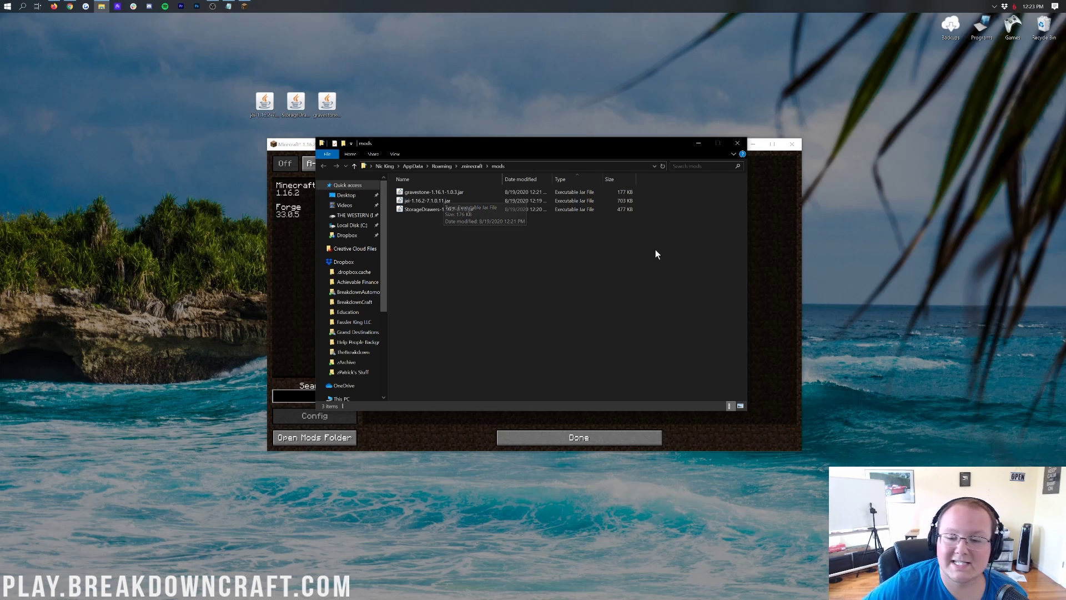
Step: Close the client's mods folder, leave the mod list and quit Minecraft
{"action": "left_click", "coordinate": [737, 143]}
{"action": "left_click", "coordinate": [563, 435]}
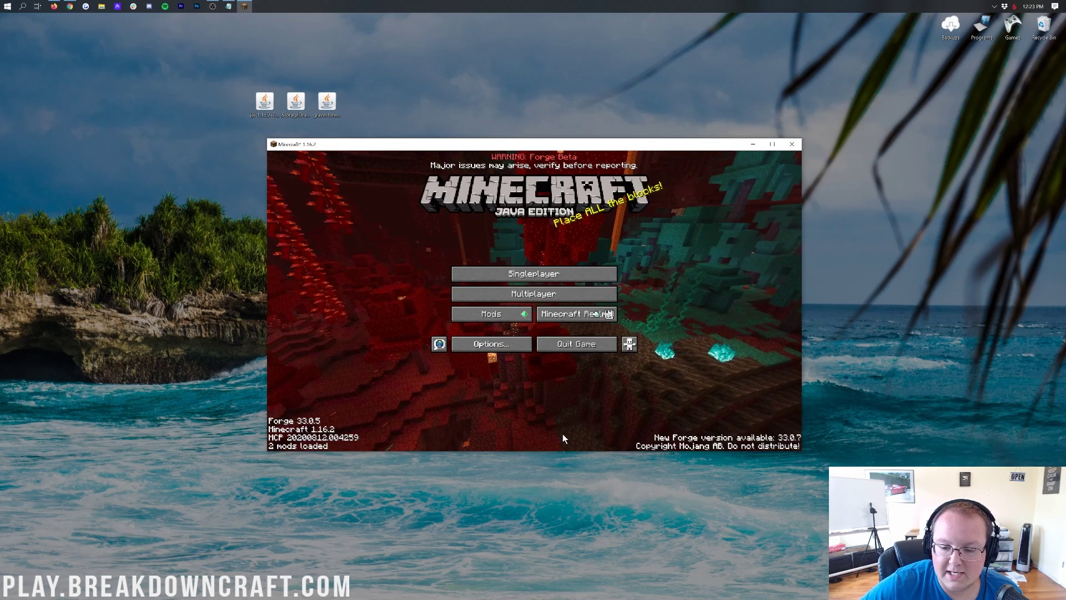
{"action": "left_click", "coordinate": [562, 342]}
Step: Open the Minecraft Launcher again and start the Forge 1.16.2 game with the newly added mods
{"action": "left_click", "coordinate": [3, 8]}
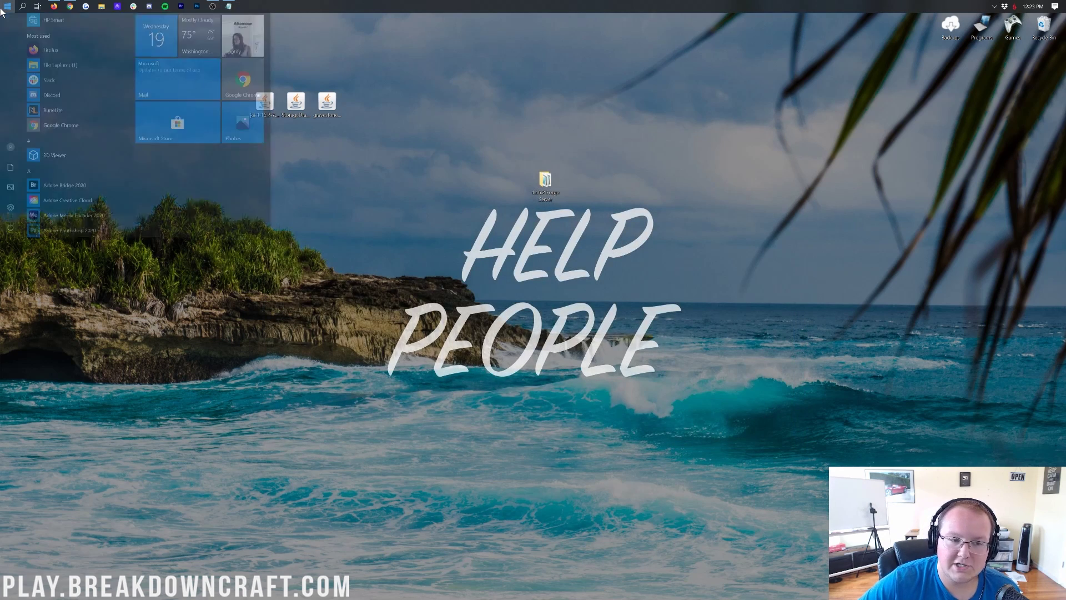
{"action": "type", "text": "min"}
{"action": "key", "text": "Return"}
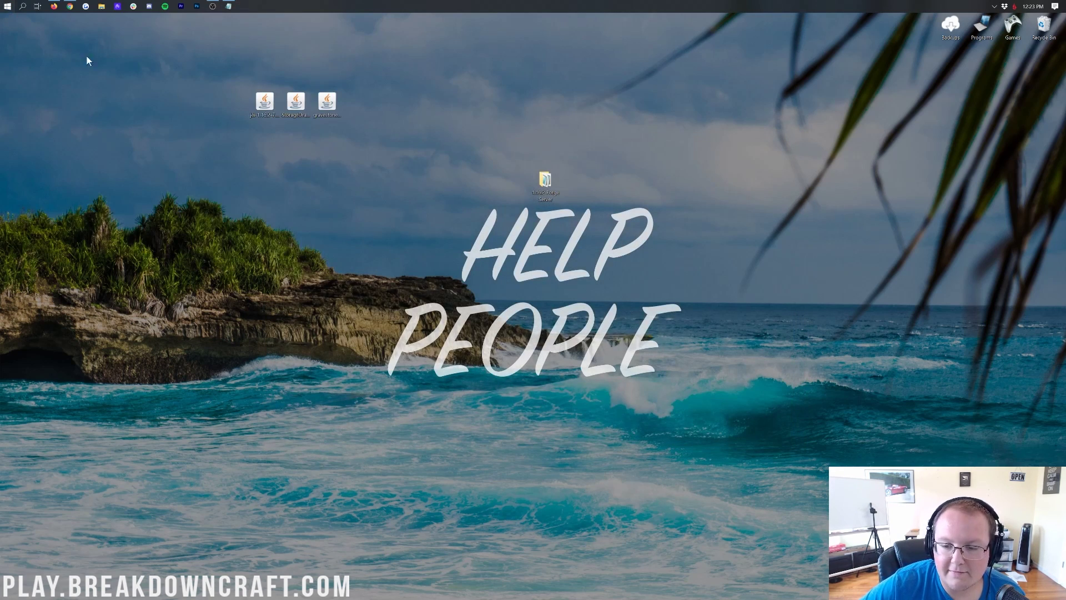
{"action": "left_click", "coordinate": [528, 407]}
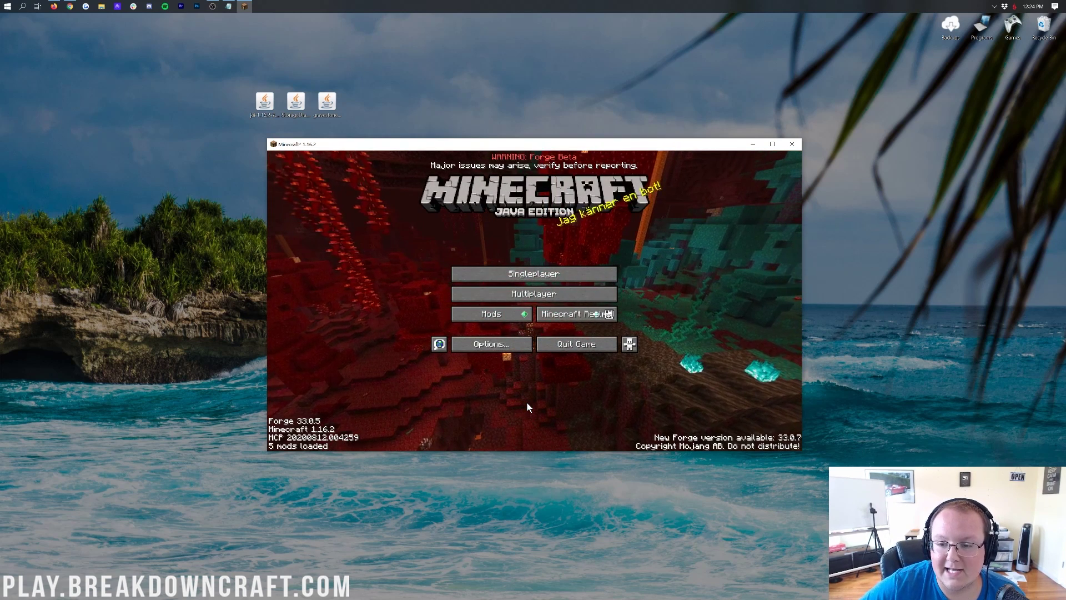
Step: Check the Gravestone Mod, Storage Drawers and Just Enough Items entries in Minecraft's mod list and return to the title screen
{"action": "left_click", "coordinate": [500, 315]}
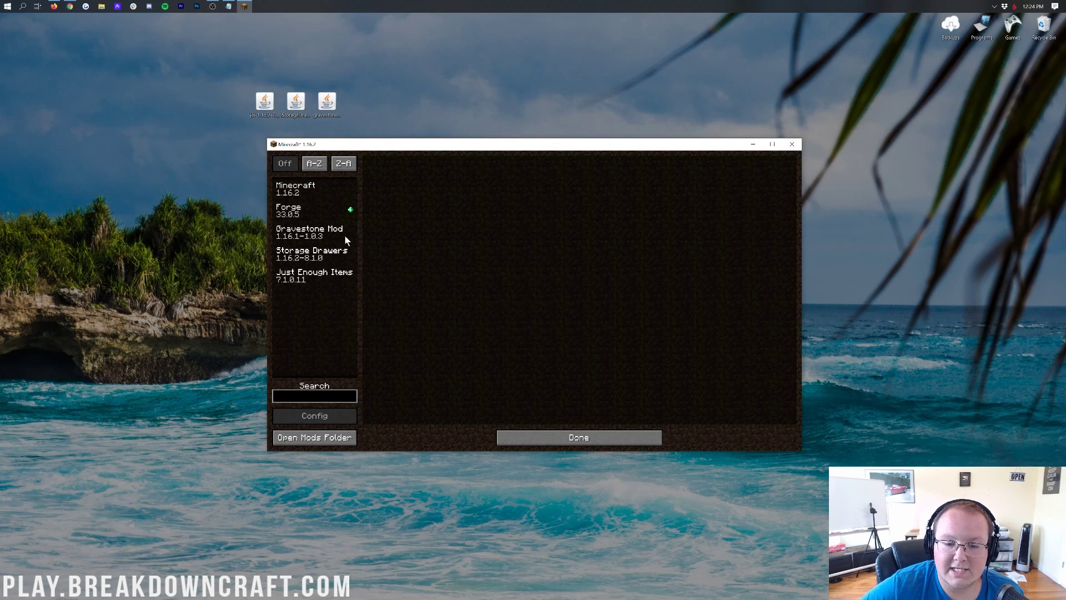
{"action": "left_click", "coordinate": [305, 188]}
{"action": "left_click", "coordinate": [305, 232]}
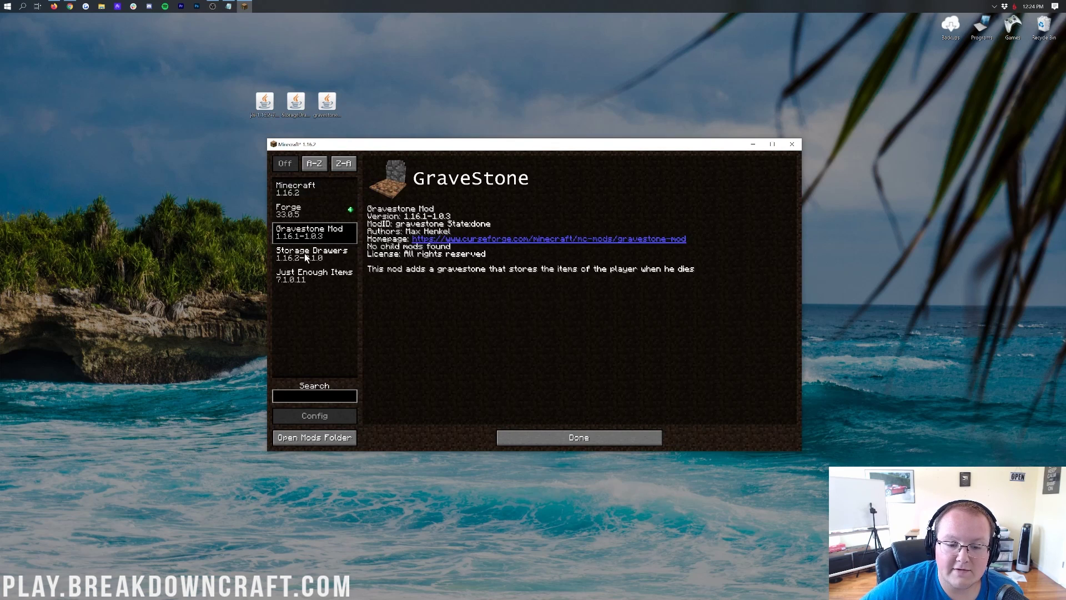
{"action": "left_click", "coordinate": [306, 256]}
{"action": "left_click", "coordinate": [303, 274]}
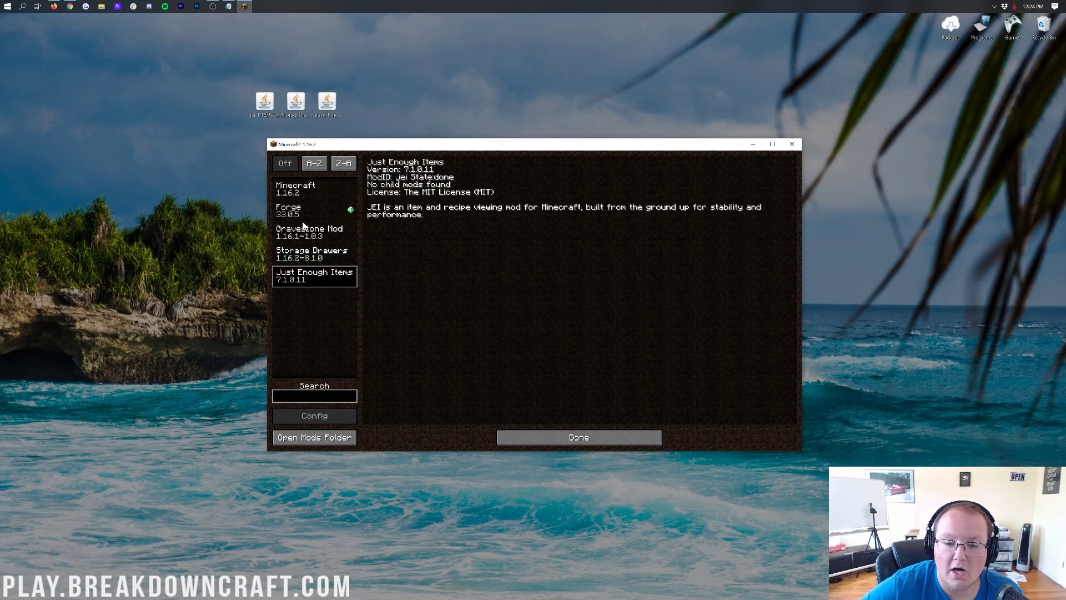
{"action": "left_click", "coordinate": [573, 431]}
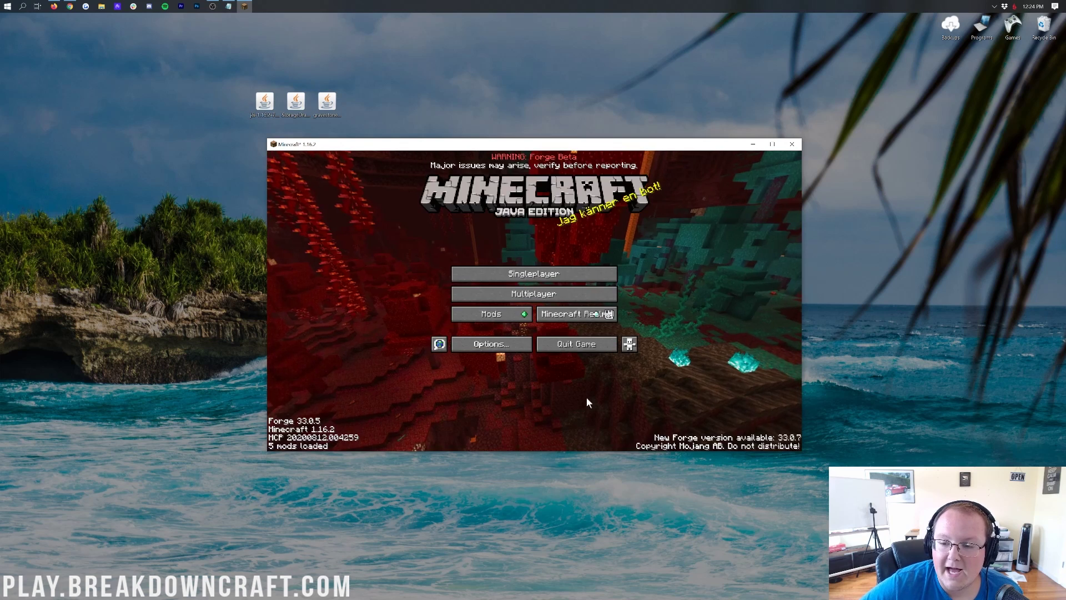
Step: Start the server with run.bat from the 1.16.2 Forge Server folder and place its console beside the restored Minecraft window
{"action": "left_click", "coordinate": [753, 145]}
{"action": "double_click", "coordinate": [548, 188]}
{"action": "double_click", "coordinate": [441, 312]}
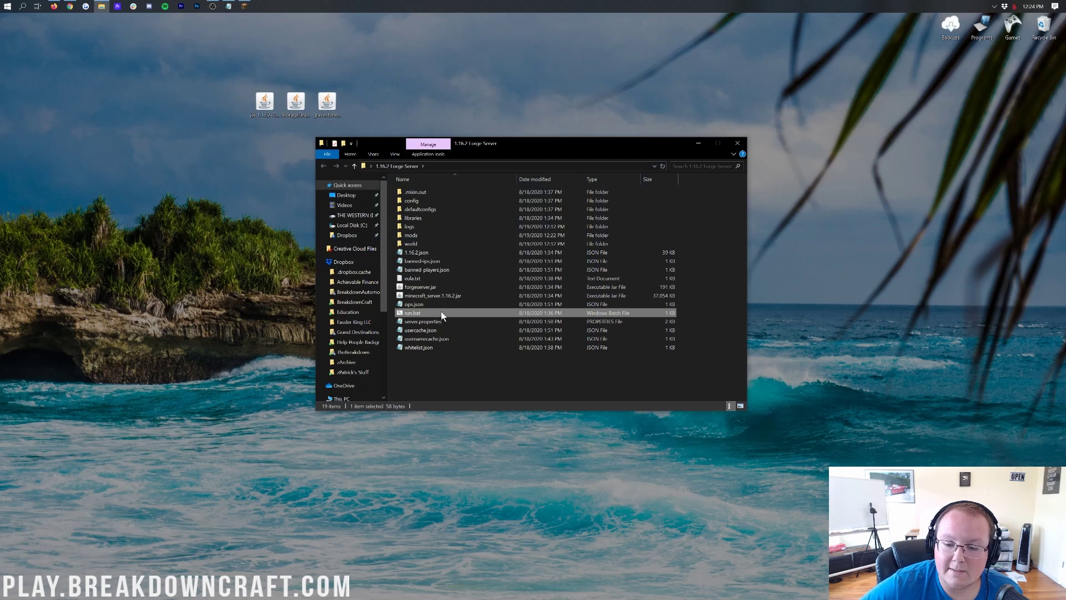
{"action": "left_click", "coordinate": [737, 143]}
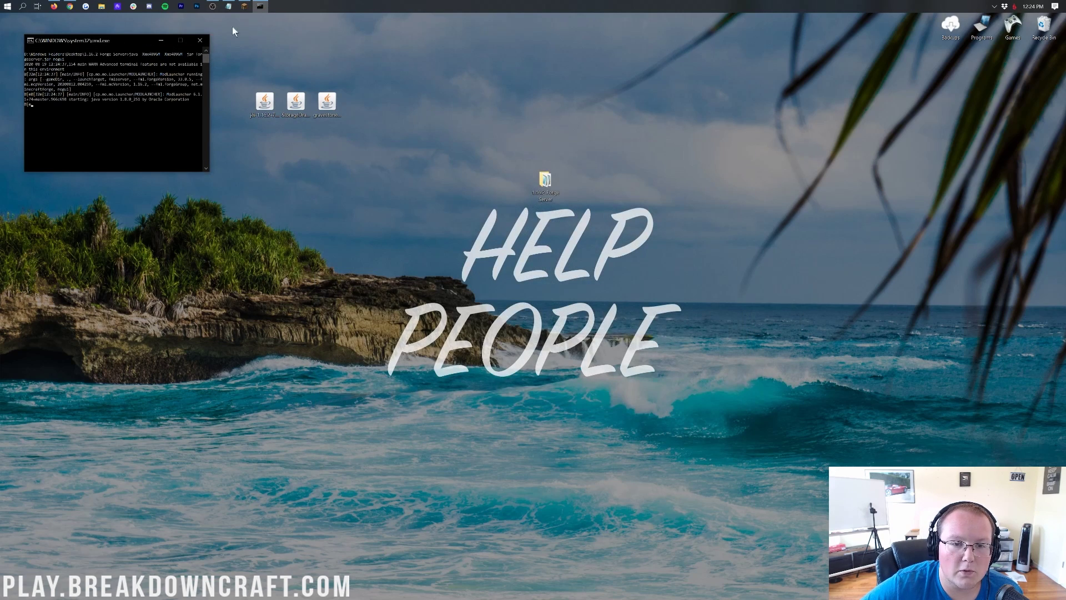
{"action": "left_click", "coordinate": [245, 6]}
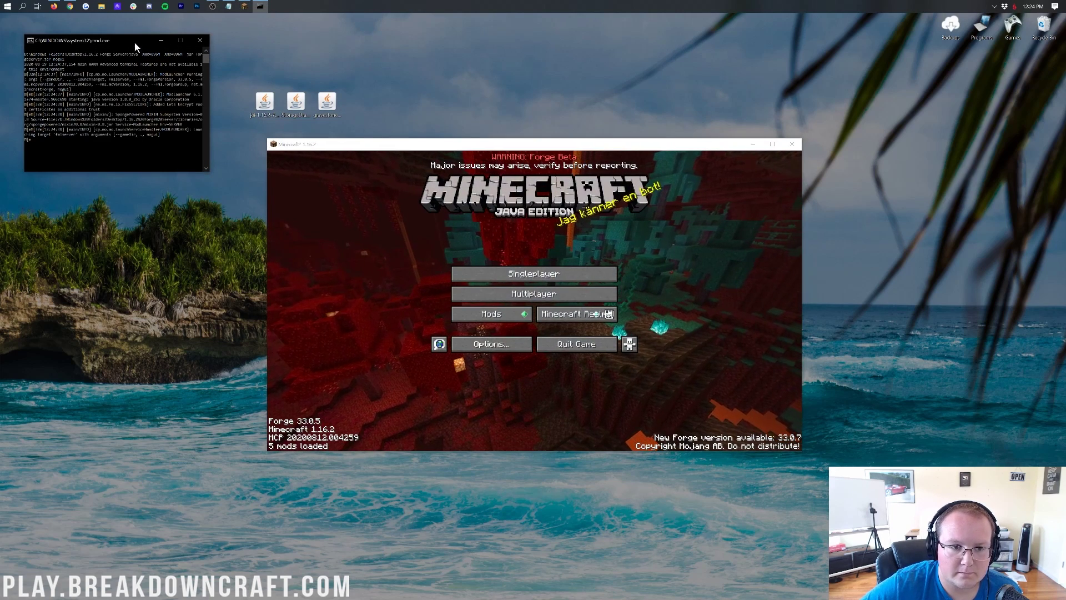
{"action": "left_click_drag", "start_coordinate": [134, 43], "coordinate": [191, 144]}
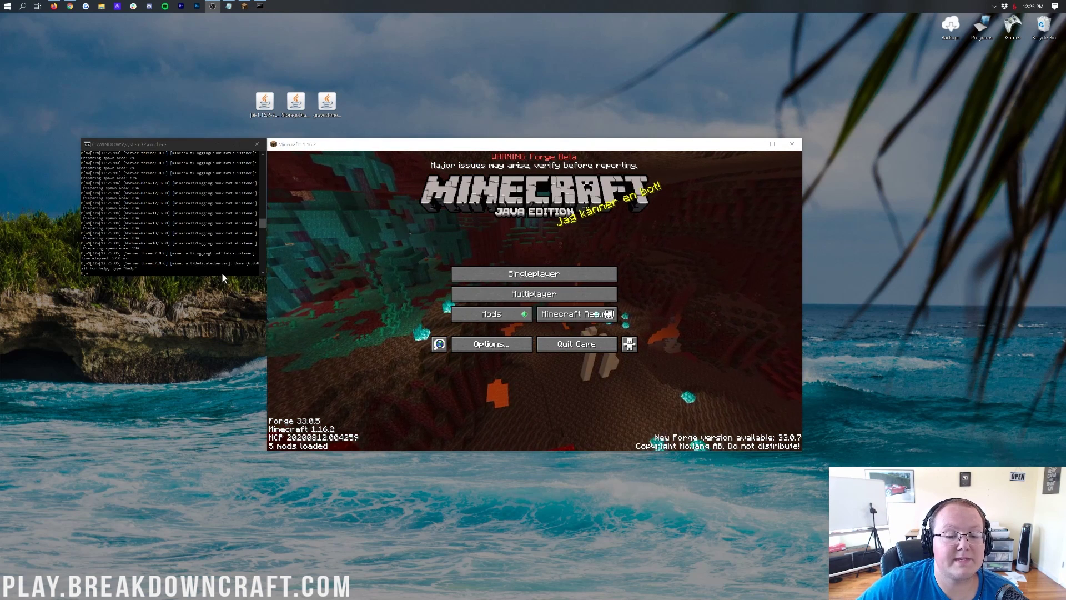
Step: Join the multiplayer server at 192.168.1.1 through a direct connection and respawn the player
{"action": "left_click", "coordinate": [490, 292]}
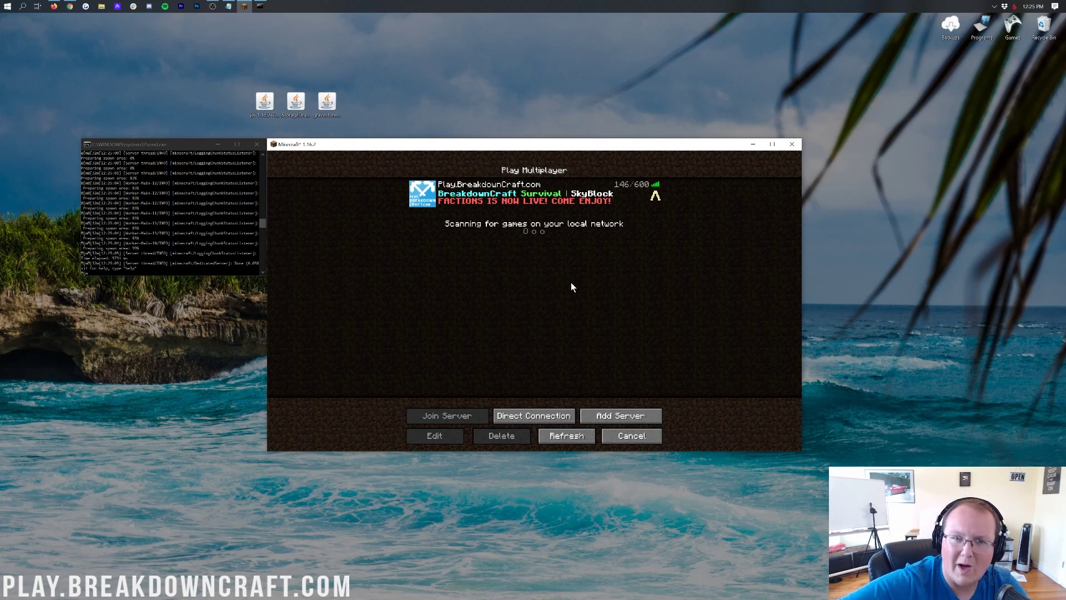
{"action": "left_click", "coordinate": [539, 420]}
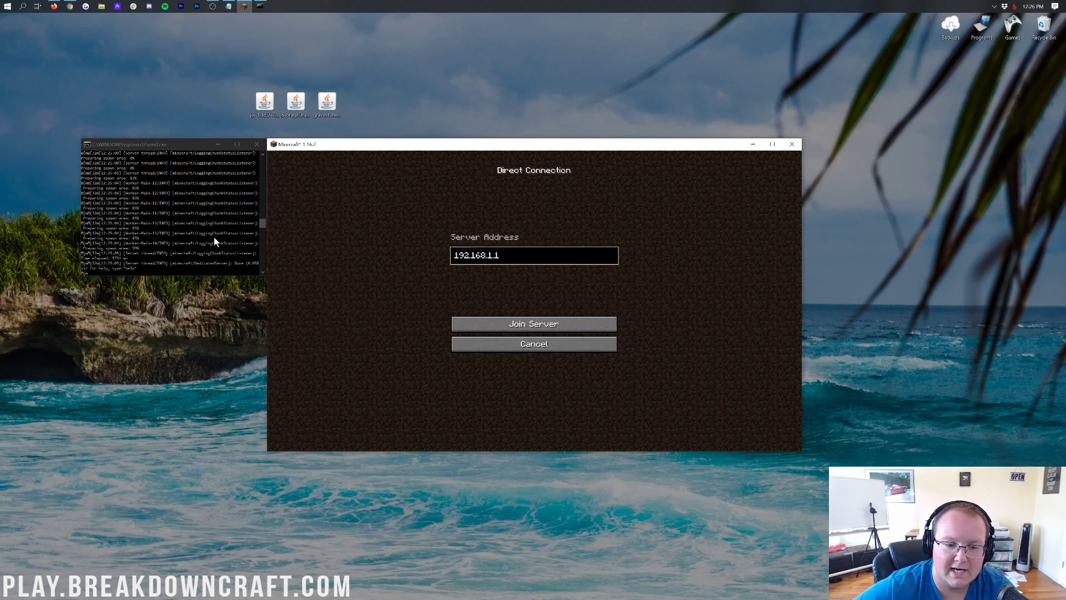
{"action": "left_click", "coordinate": [526, 323]}
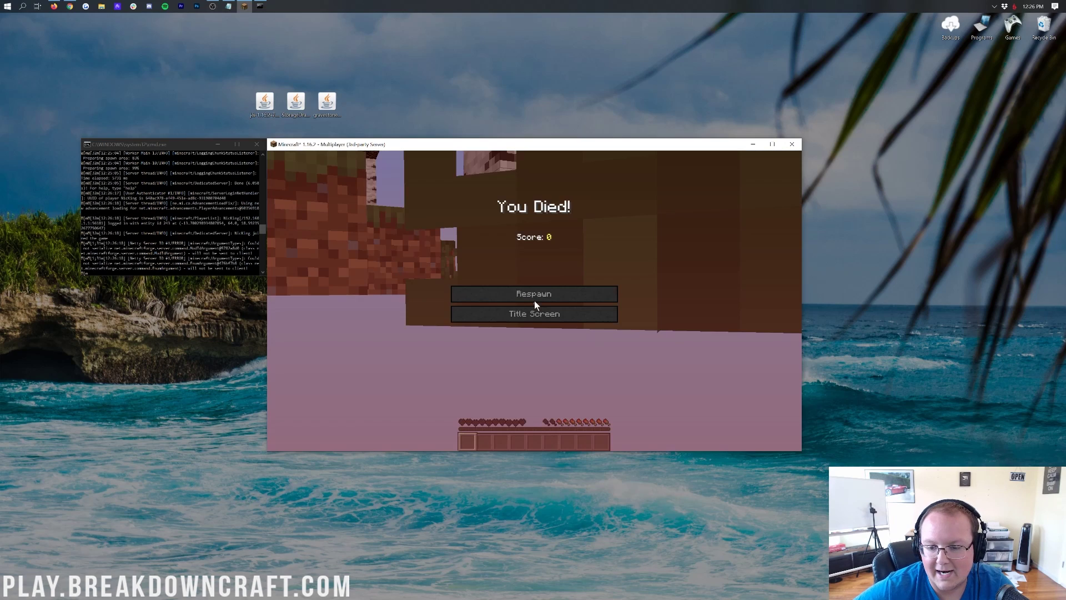
{"action": "left_click", "coordinate": [525, 294]}
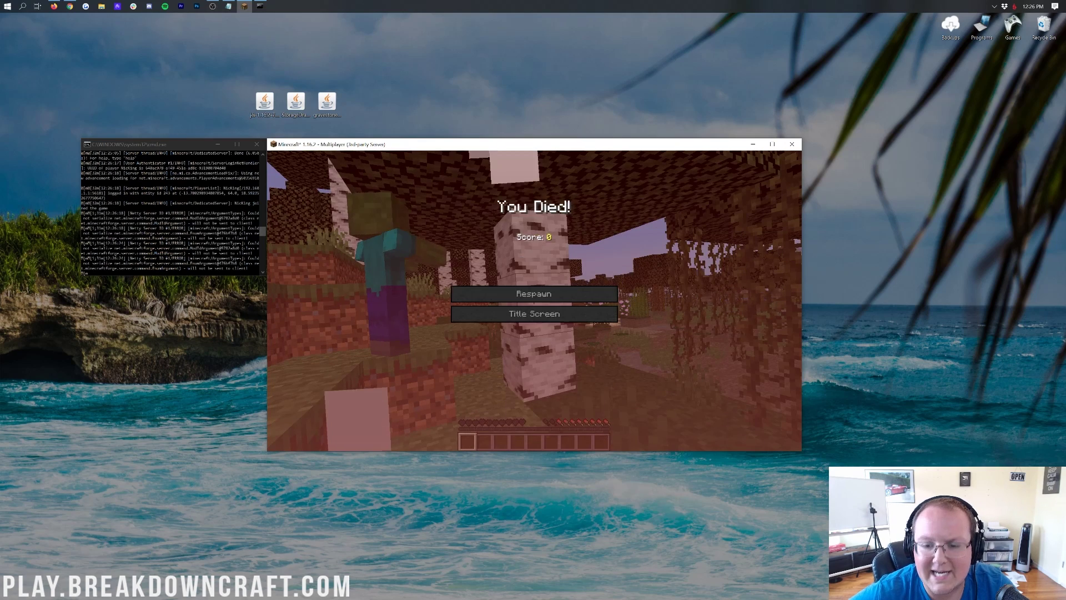
Step: Walk forward in the server world and check the Just Enough Items list beside the player's inventory
{"action": "key", "text": "w"}
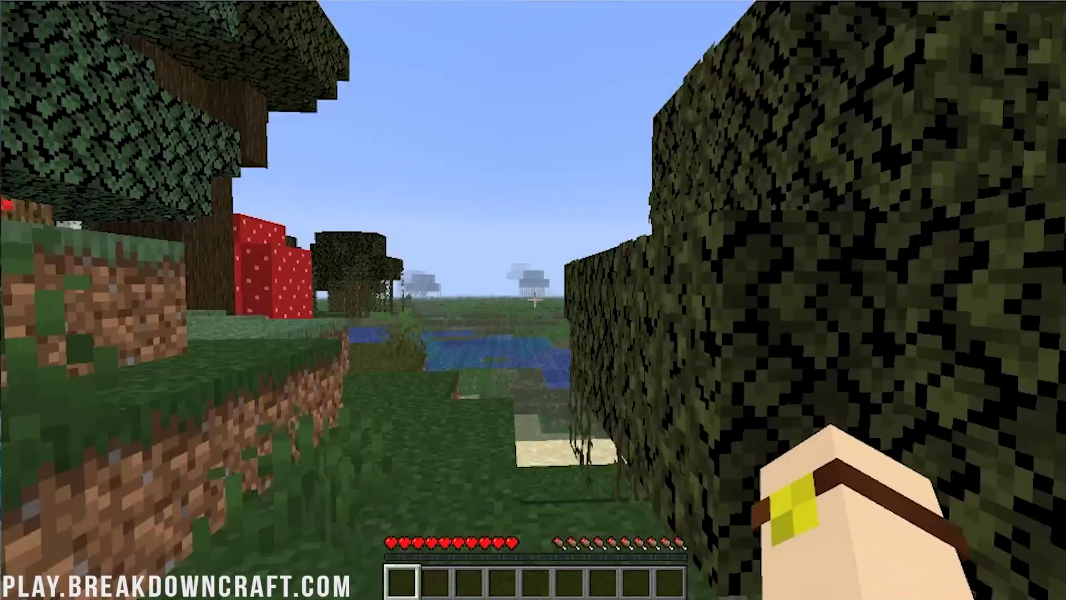
{"action": "key", "text": "e"}
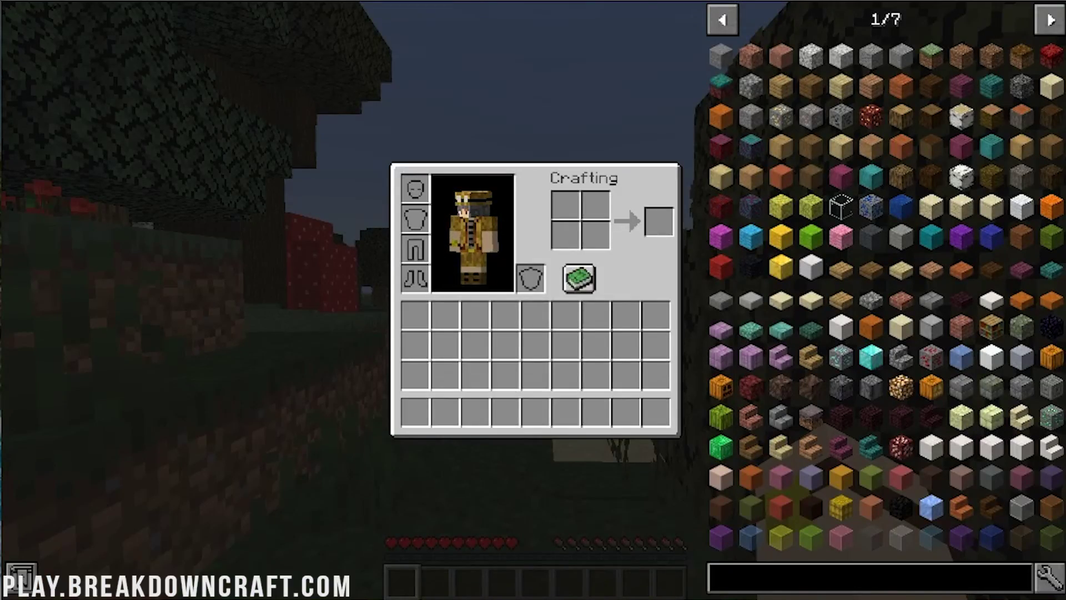
{"action": "key", "text": "e"}
{"action": "type", "text": "w"}
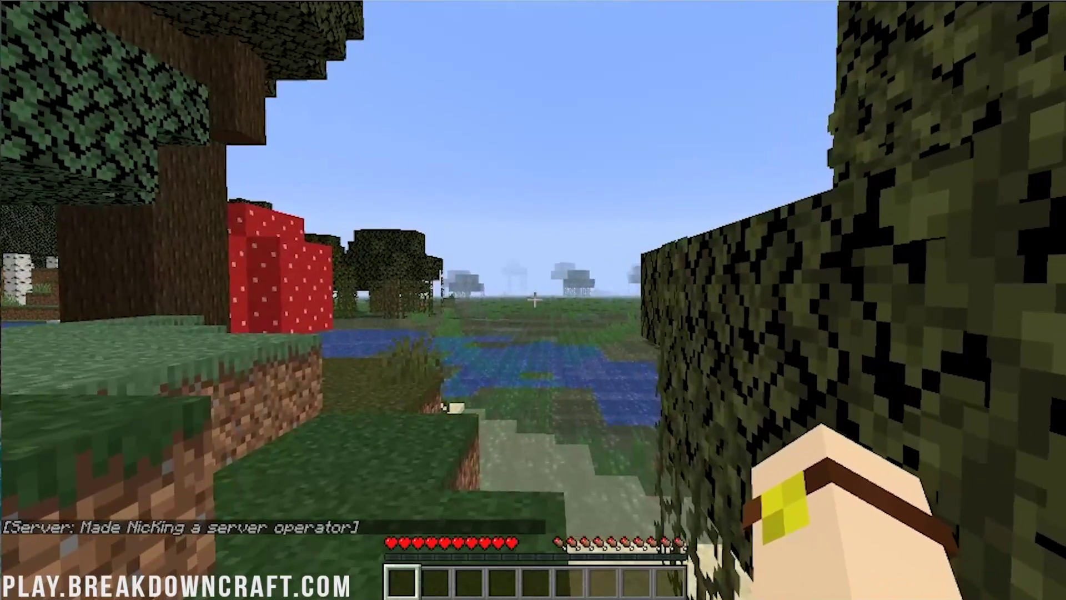